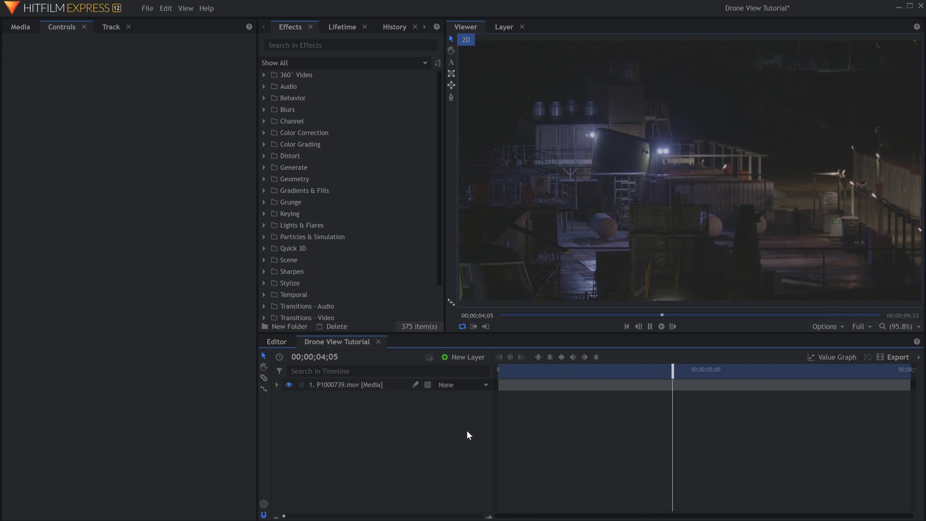
- Create a new plane layer and apply the Fractal Noise effect to it
key("space")
key("Home")
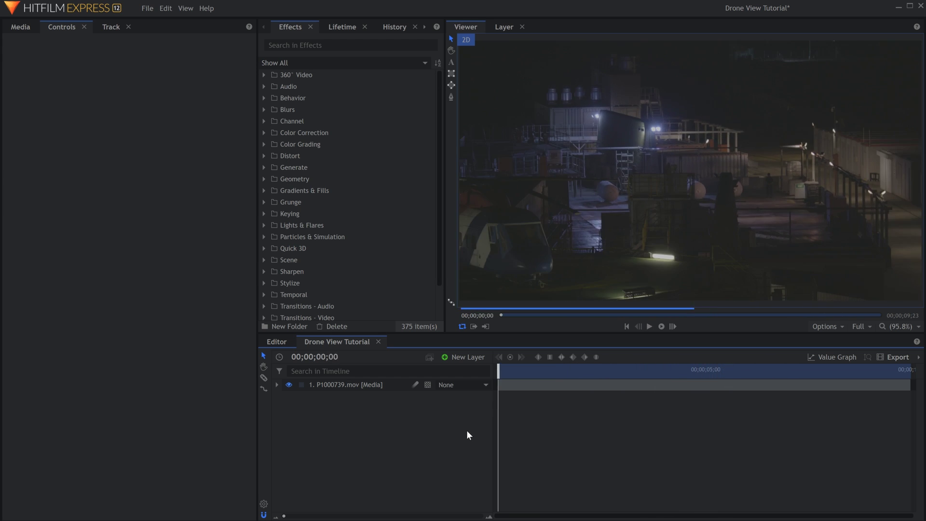
left_click(470, 357)
left_click(478, 370)
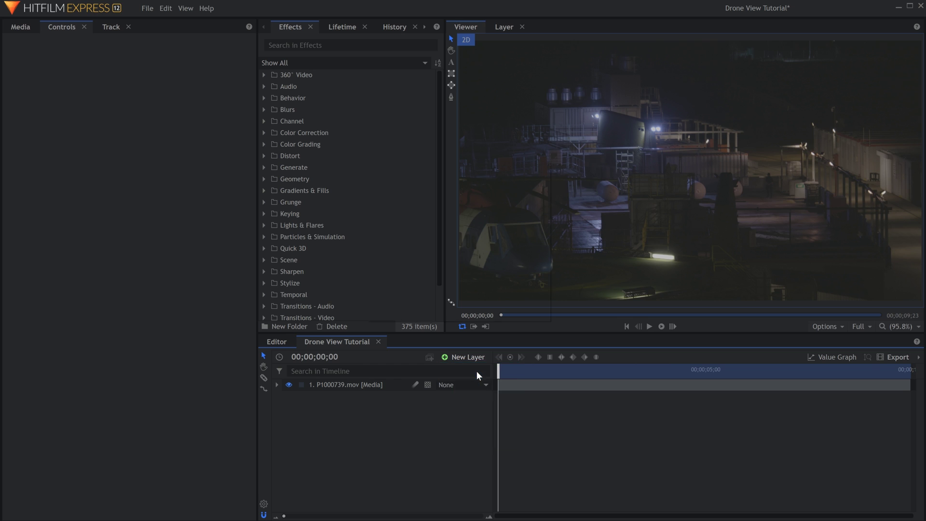
left_click(533, 306)
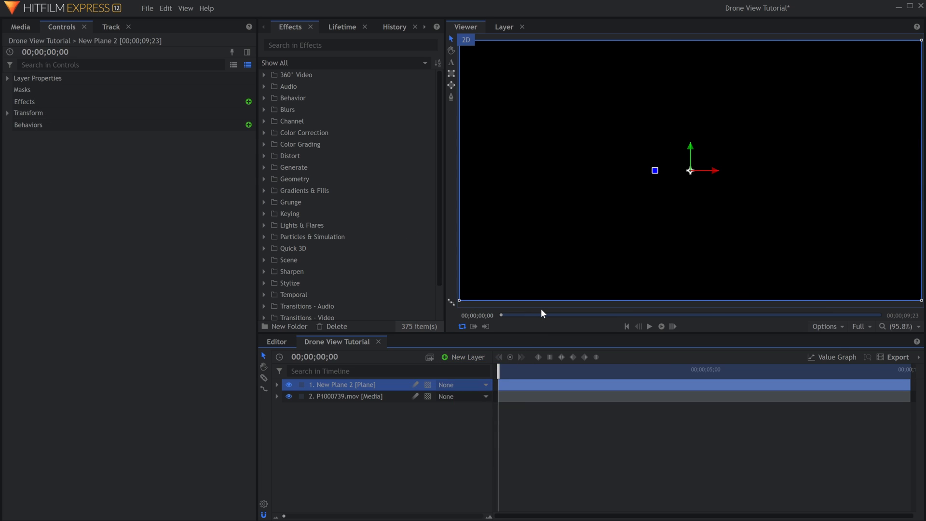
type("fract")
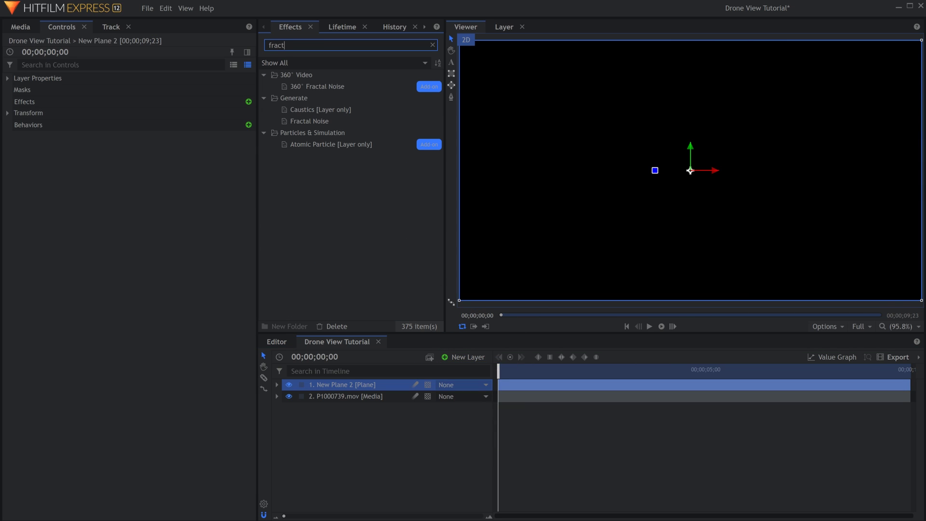
left_click(323, 120)
left_click_drag(324, 123, 385, 342)
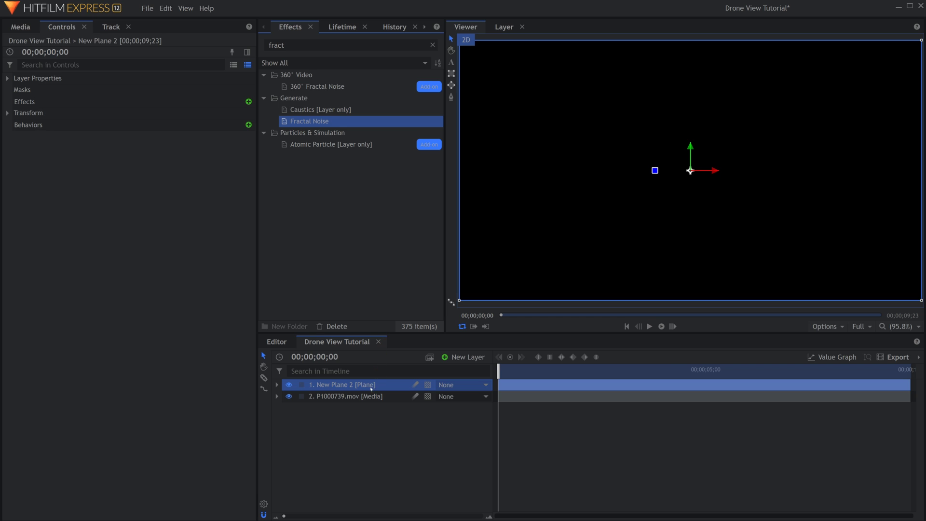
left_click_drag(371, 388, 369, 386)
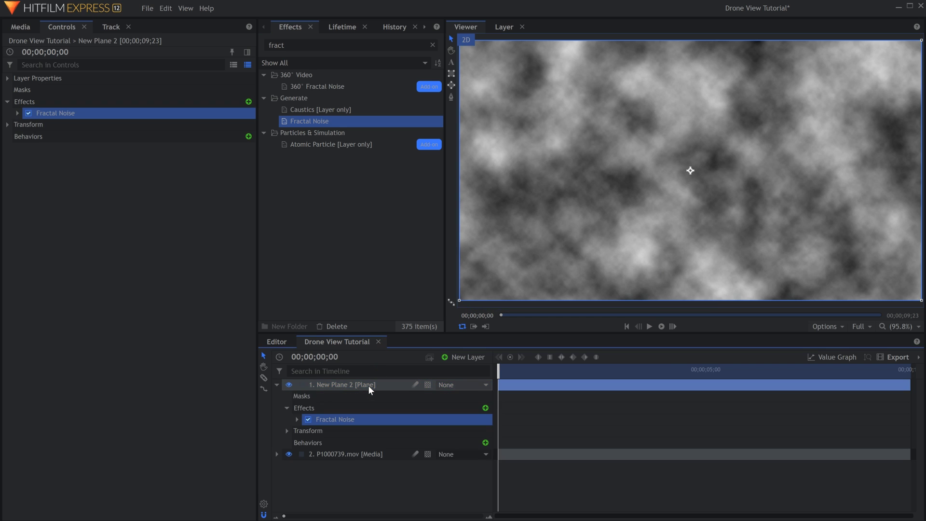
- Set the noise Type to Wood and Interpolation to Block, and keyframe the Seed to animate it
left_click(19, 114)
left_click(174, 148)
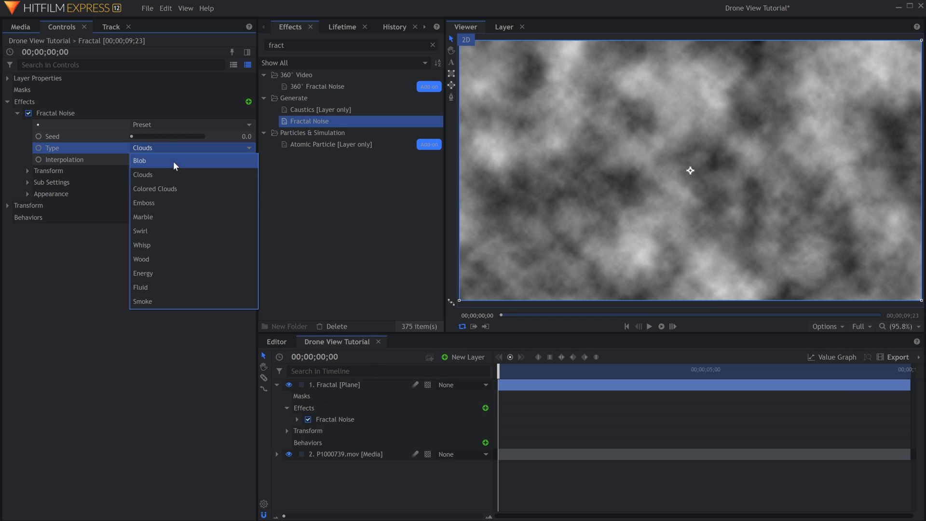
left_click(171, 258)
left_click(172, 159)
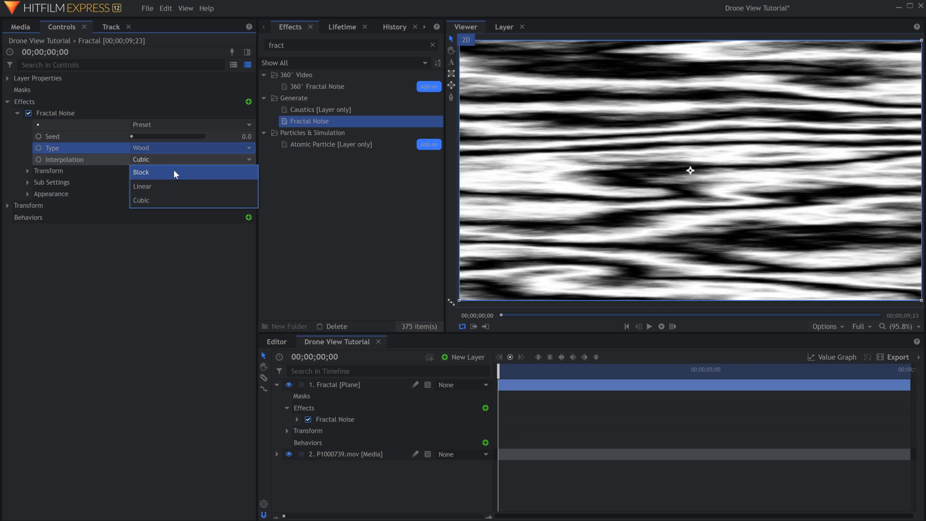
left_click(174, 172)
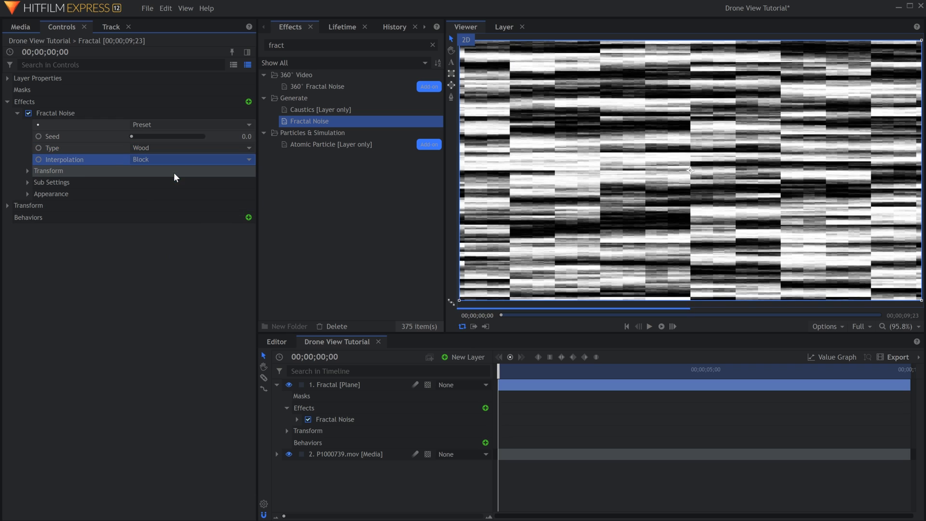
left_click(38, 136)
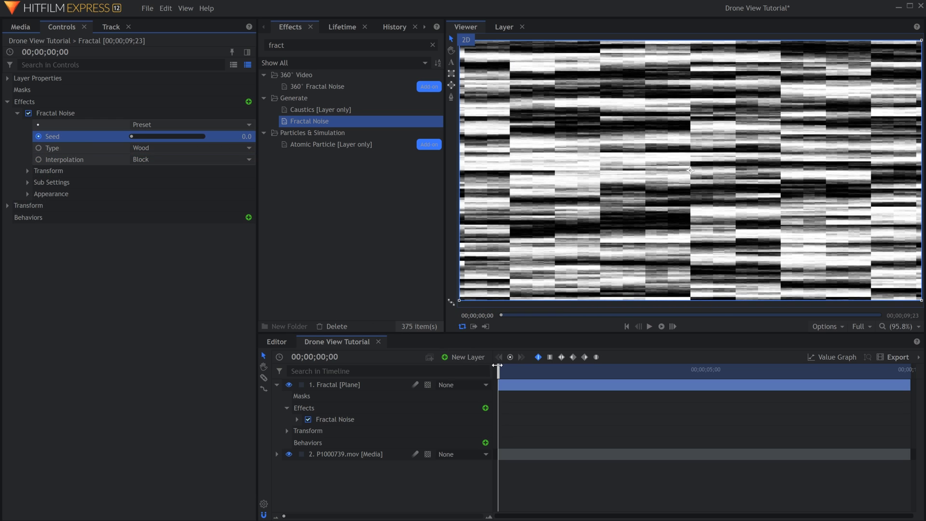
left_click_drag(497, 365, 912, 383)
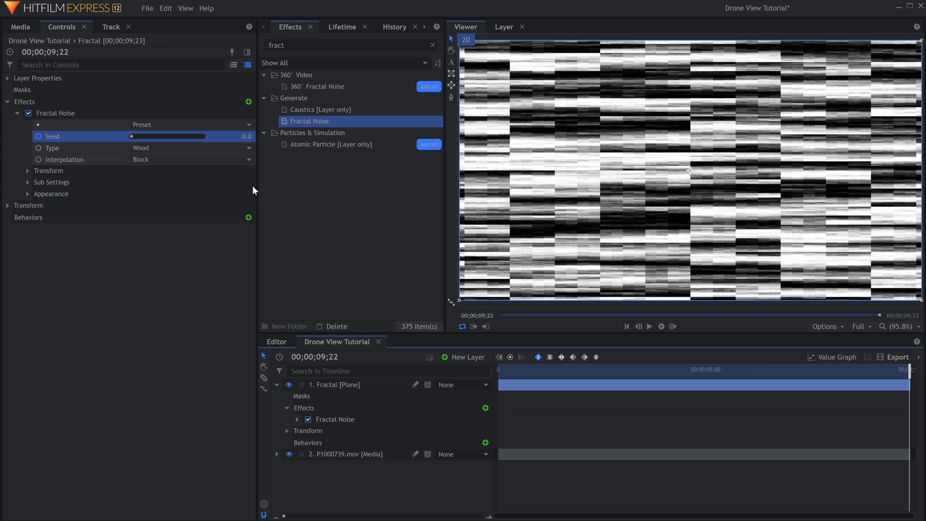
left_click(247, 137)
key("Return")
key("space")
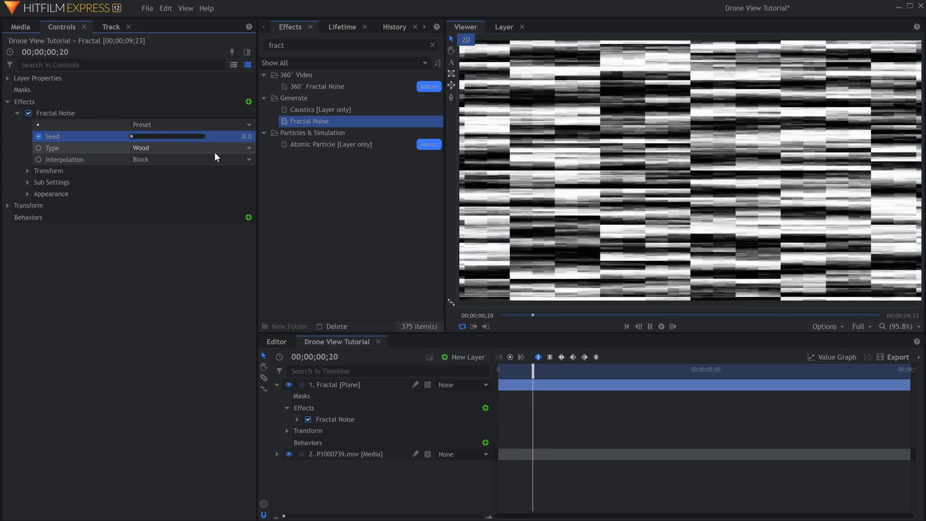
key("space")
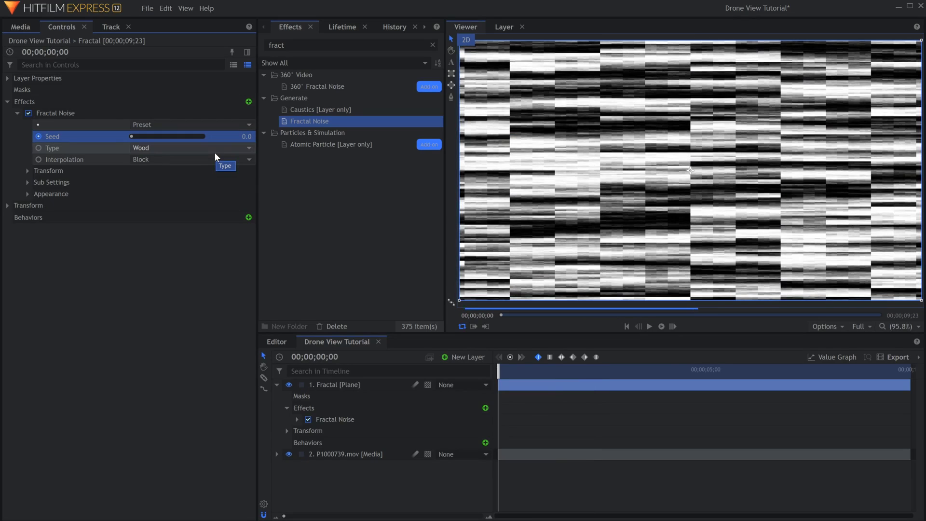
- Scale the noise pattern up to 407 px and preview the animation
left_click(28, 171)
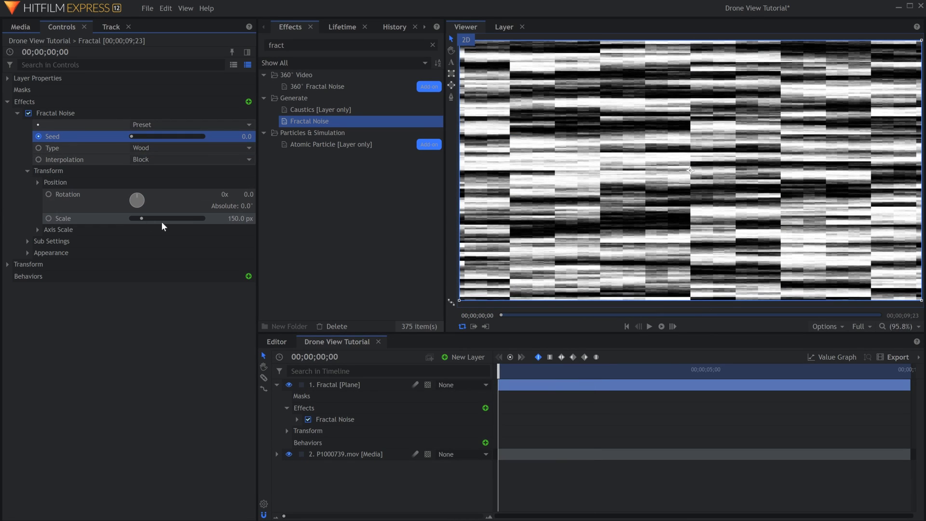
left_click_drag(237, 220, 454, 225)
key("space")
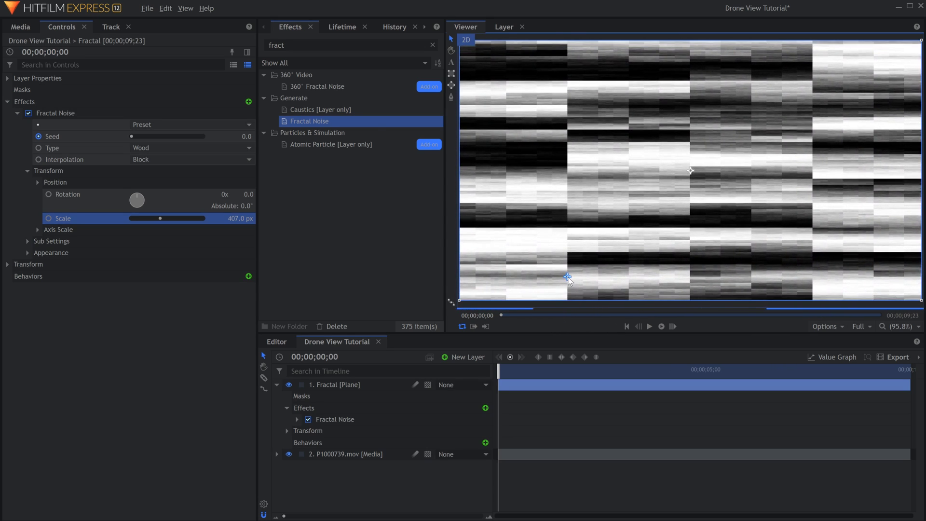
key("space")
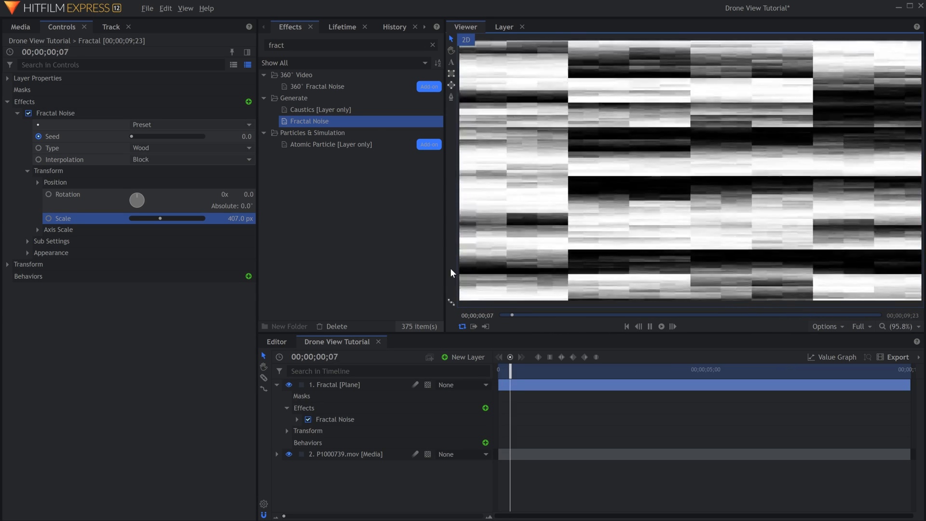
- Set the Fractal noise layer's blend mode to Overlay
left_click(361, 387)
right_click(363, 386)
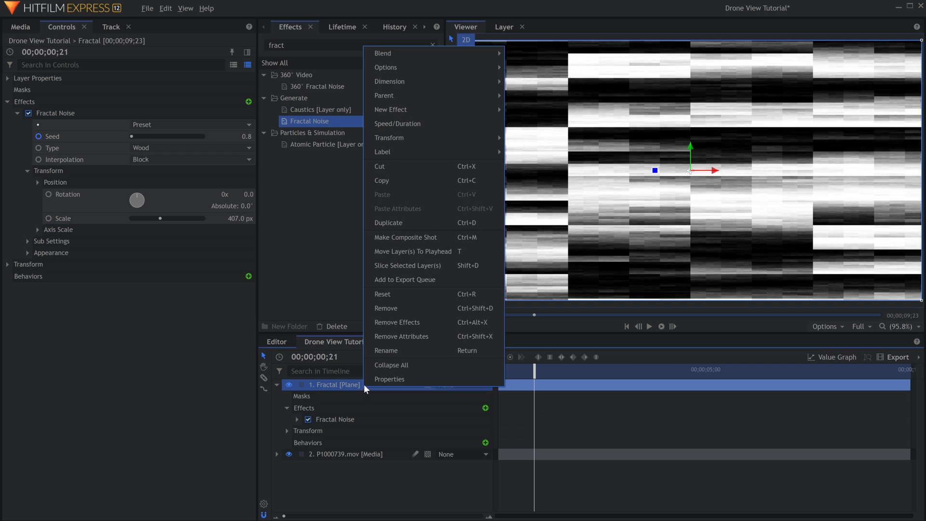
mouse_move(463, 54)
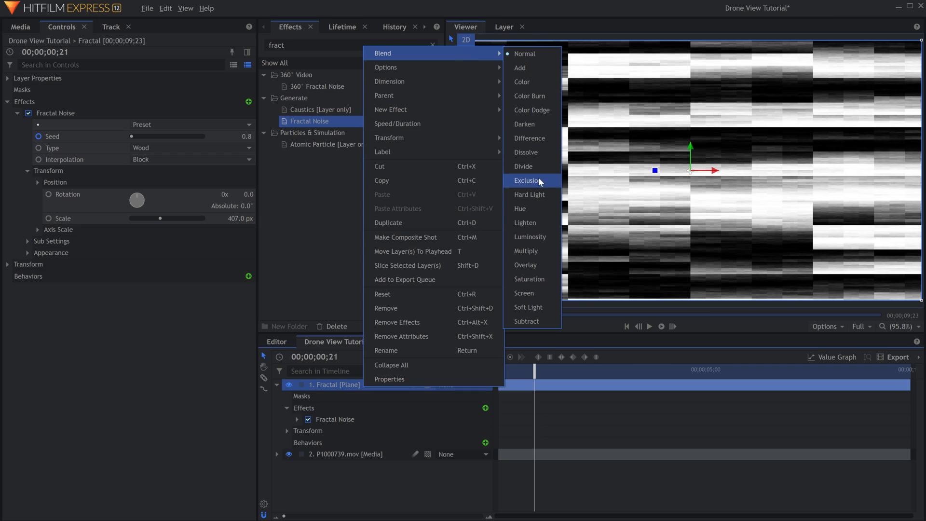
left_click(534, 265)
key("Home")
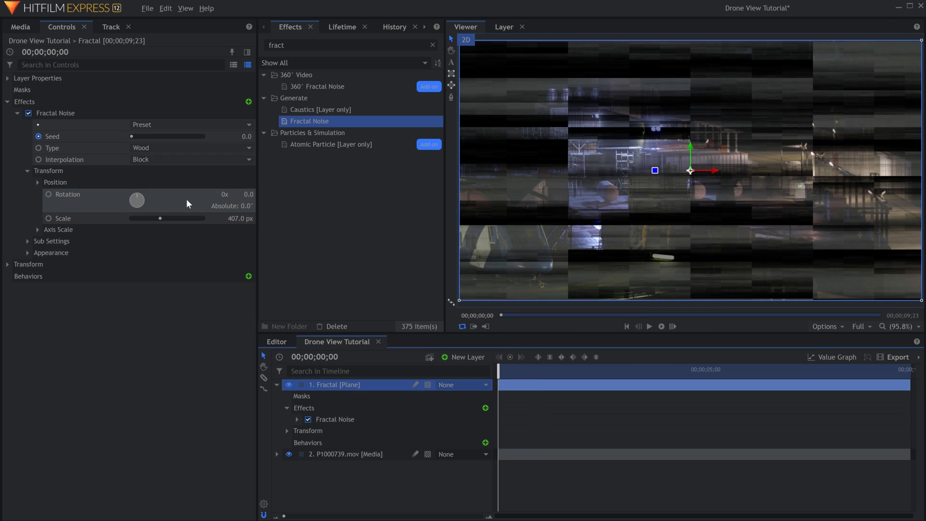
- Lower the Fractal layer's transform opacity to 10%
left_click(16, 113)
left_click(7, 124)
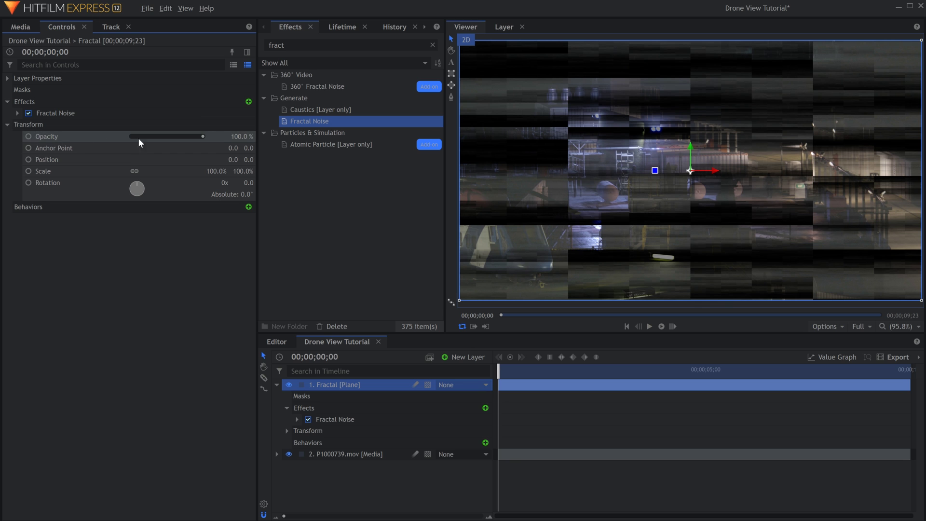
mouse_move(138, 138)
left_mouse_down()
mouse_move(128, 137)
mouse_move(146, 139)
left_mouse_up()
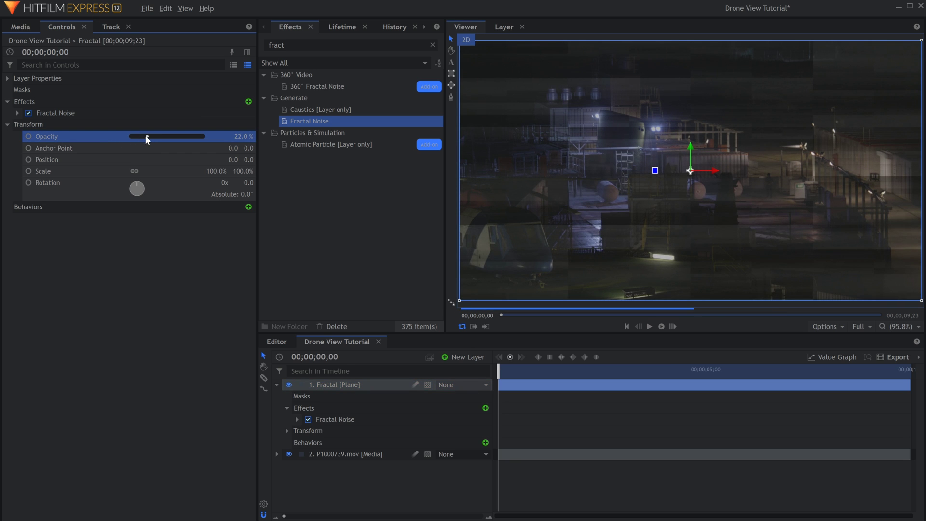
left_click(236, 136)
key("space")
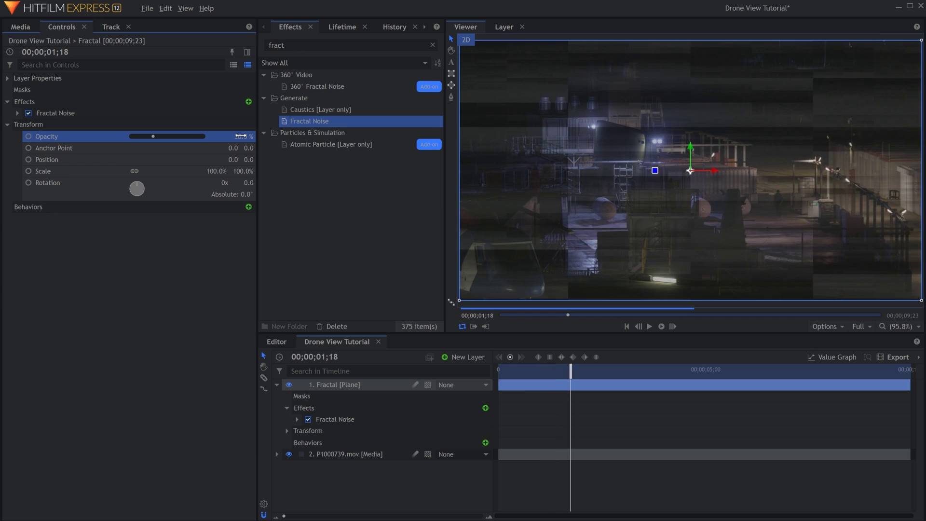
type("1")
key("Return")
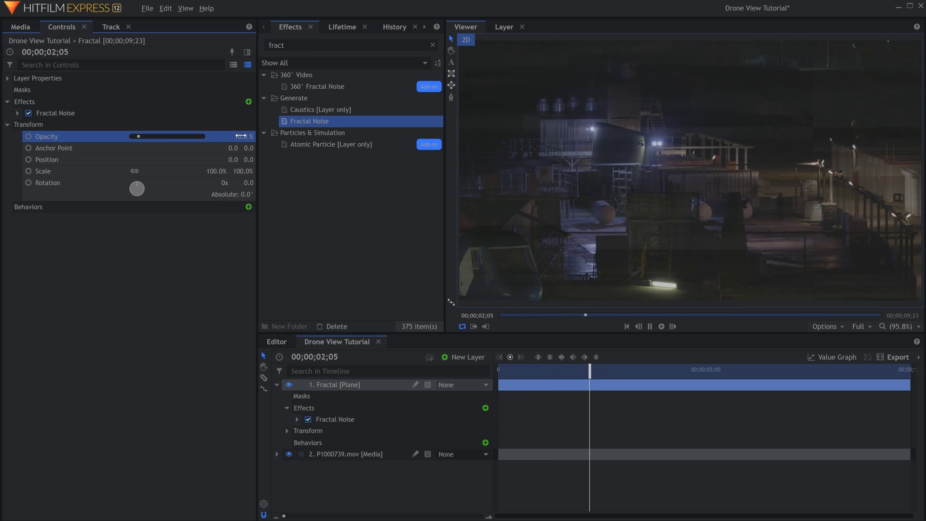
- Add a grade layer on top and apply the TV Damage effect to it
left_click(467, 358)
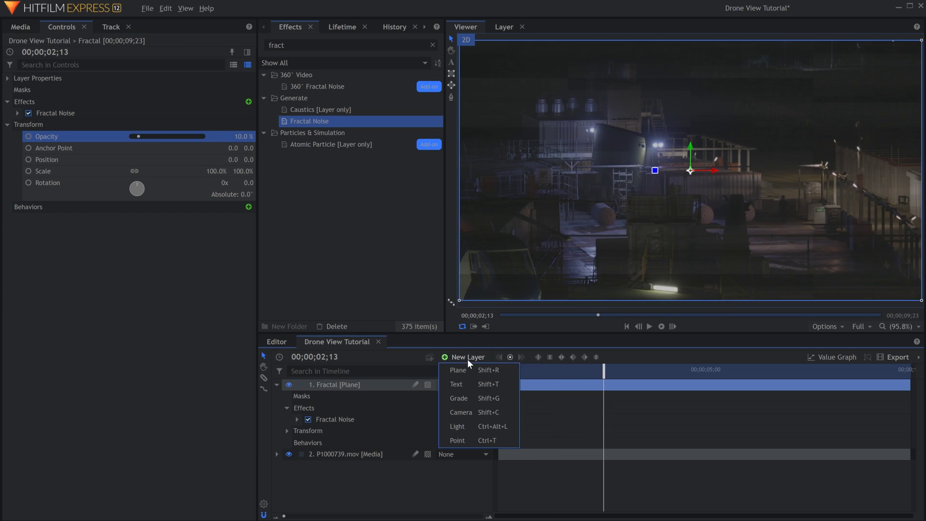
left_click(471, 396)
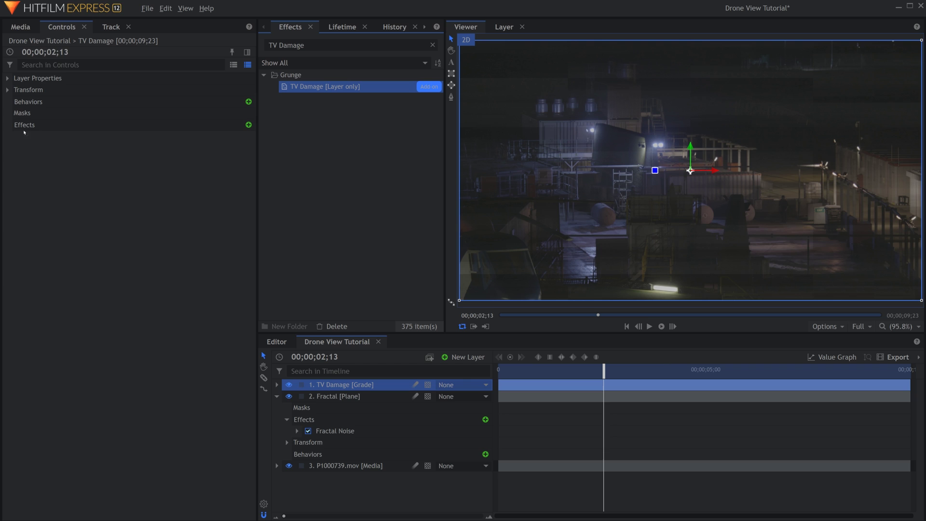
left_click_drag(25, 133, 20, 126)
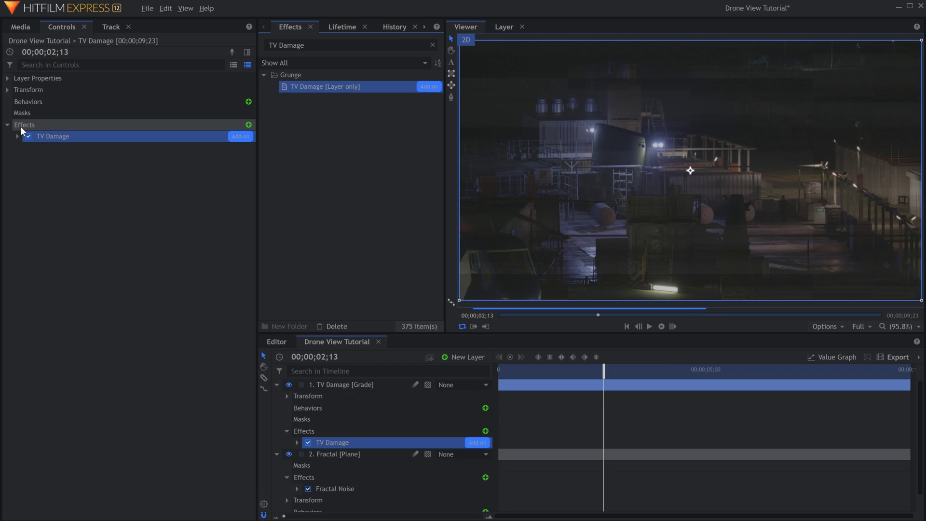
left_click(18, 137)
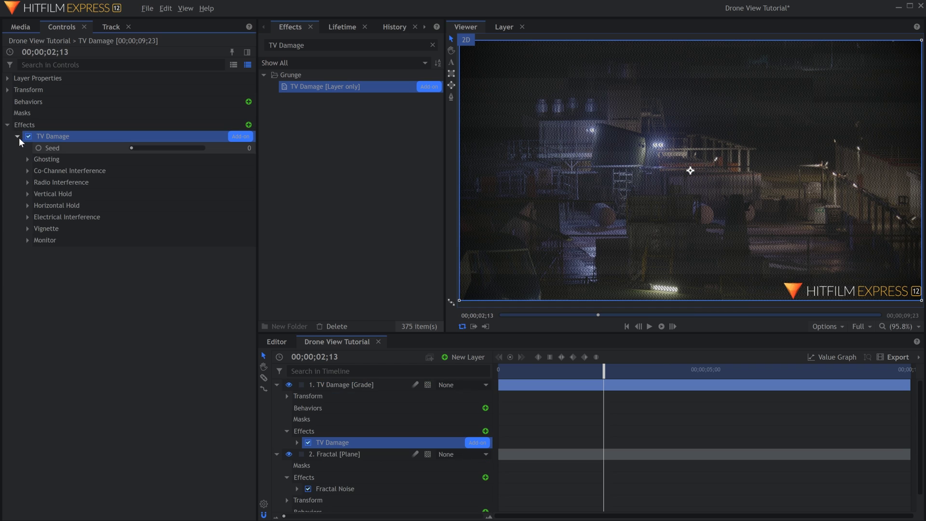
- Enable Electrical Interference with Quantity 47, Width 0.28 and full-frame area, then preview
left_click(27, 217)
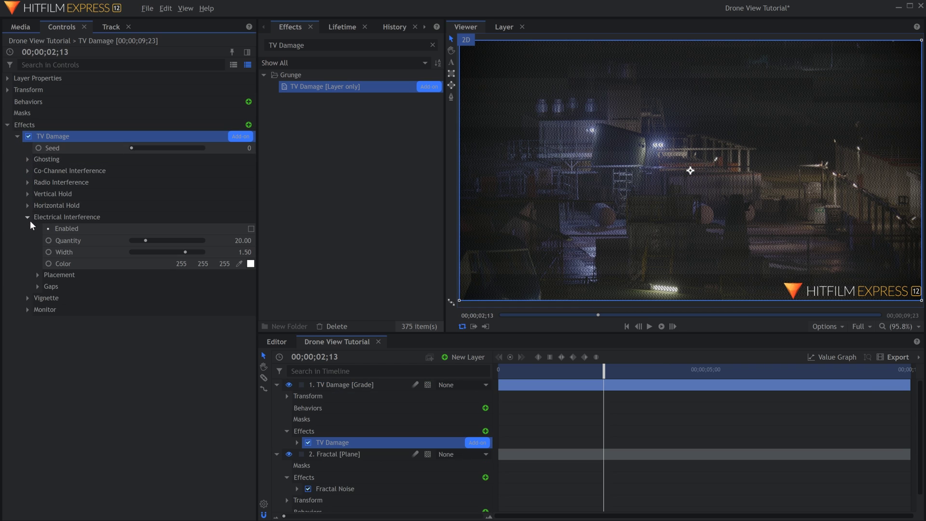
left_click(251, 228)
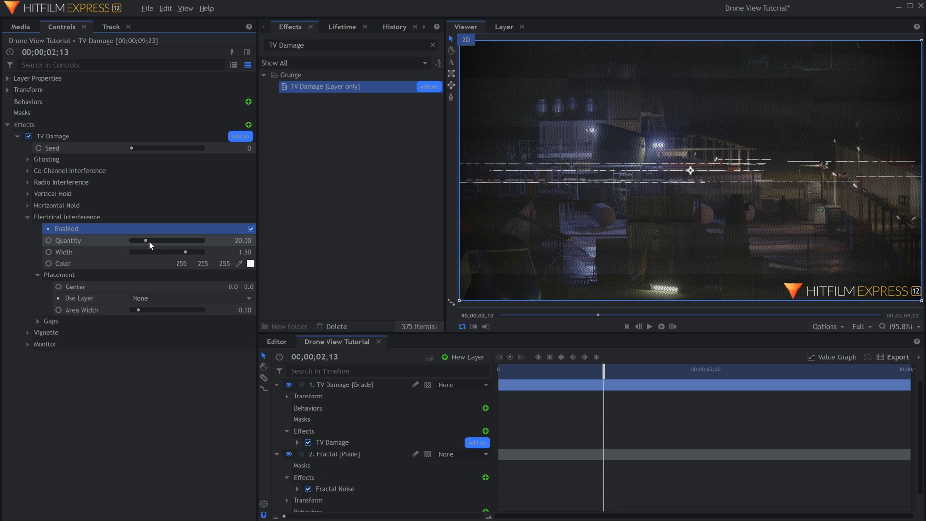
left_click_drag(149, 240, 165, 241)
left_click_drag(139, 310, 210, 314)
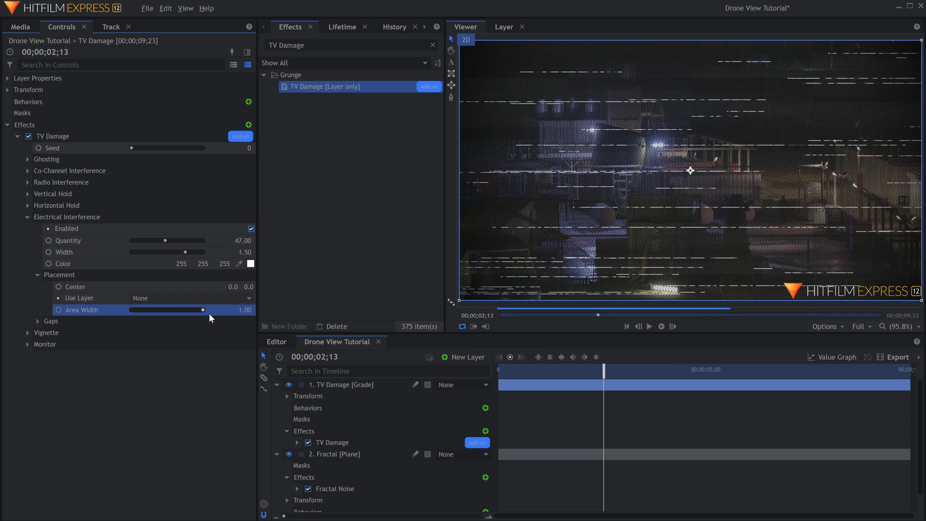
left_click_drag(186, 252, 139, 251)
key("space")
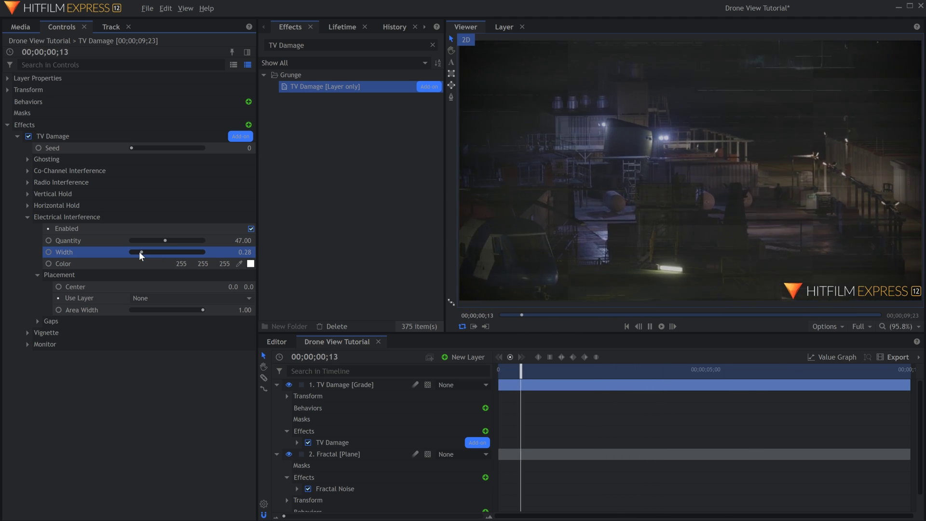
key("space")
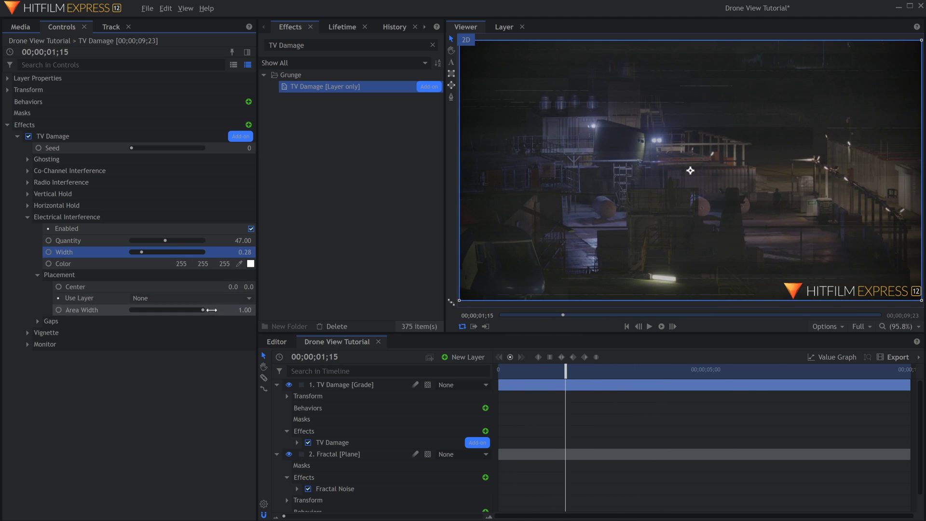
- Apply the Fill Color effect to the New Plane 2 layer
left_click(24, 26)
left_click(126, 239)
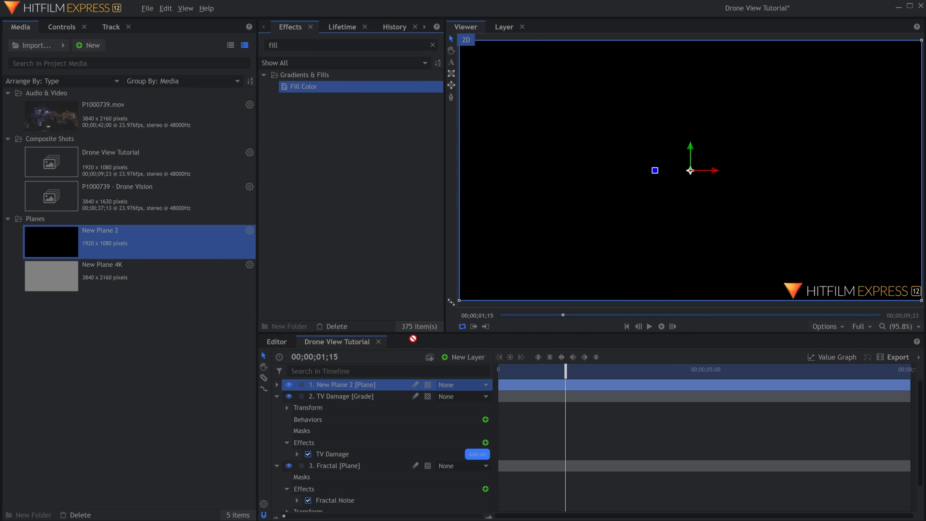
left_click_drag(388, 384, 388, 384)
left_click(58, 27)
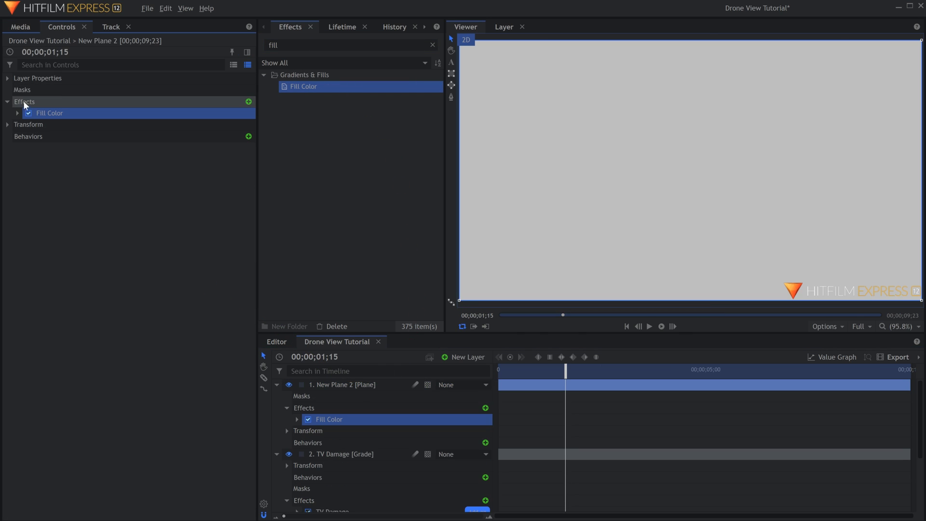
- Fill the plane with pale green (212, 255, 155) at 100% blend amount
left_click(17, 113)
left_click(64, 127)
left_click(250, 125)
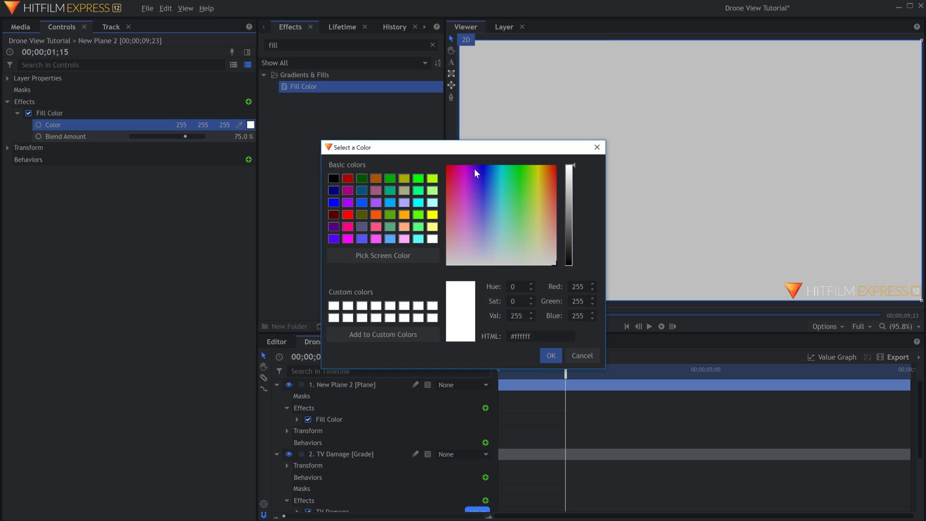
left_click(526, 225)
left_click_drag(526, 225, 531, 227)
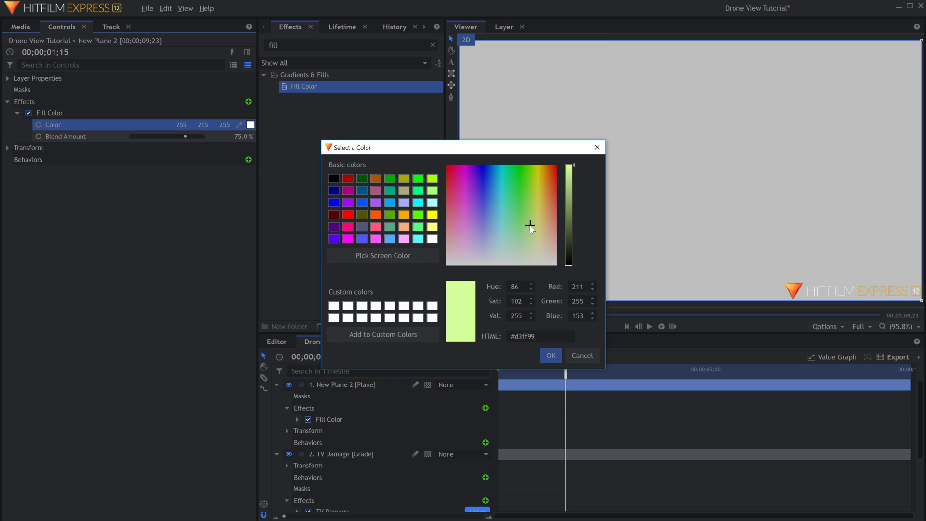
key("Return")
left_click_drag(205, 137, 252, 146)
- Collapse the plane, TV Damage and Fractal layers and select the new plane
left_click(277, 384)
left_click(277, 396)
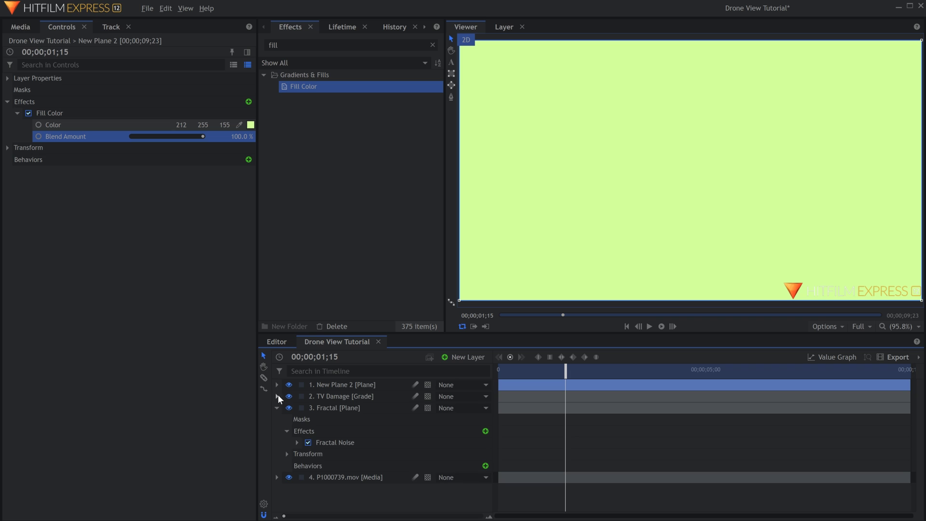
left_click(278, 407)
left_click(360, 386)
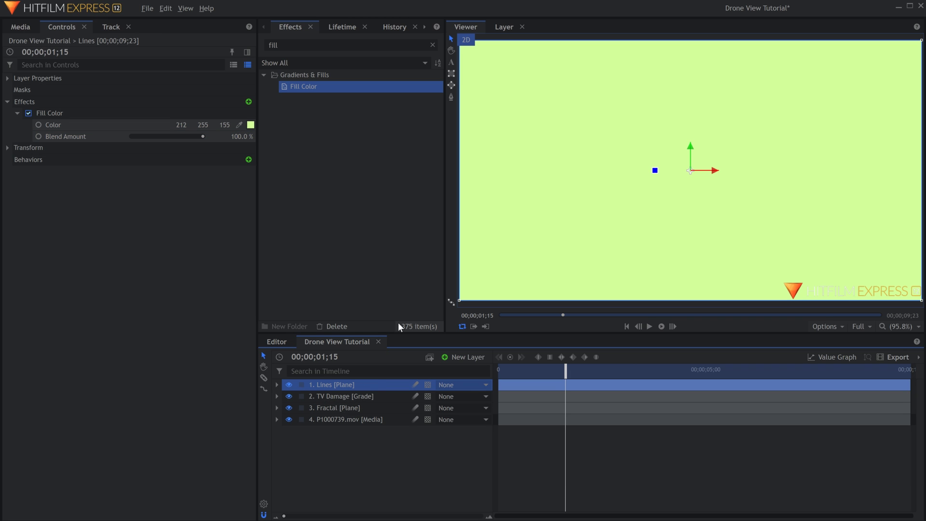
- Draw a rectangle mask covering the whole frame on the Lines layer
left_click(451, 76)
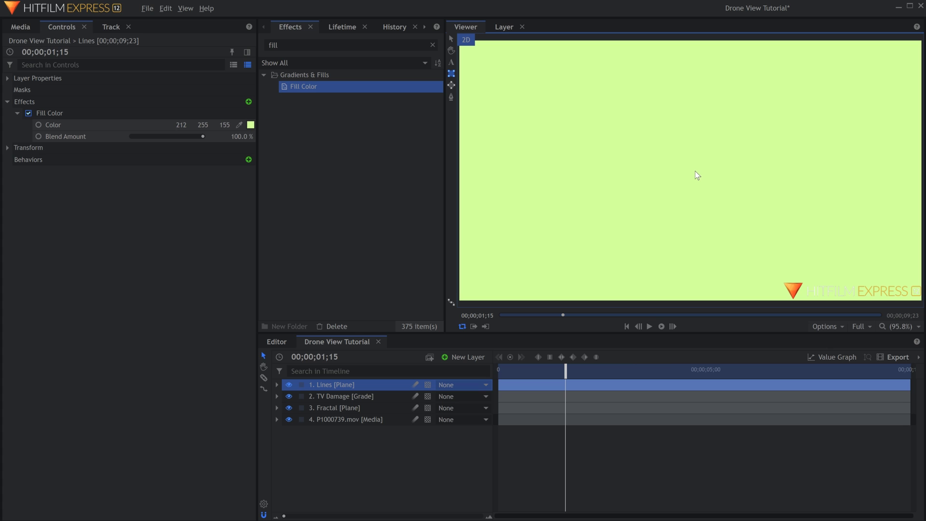
mouse_move(694, 171)
left_mouse_down()
mouse_move(866, 97)
mouse_move(923, 44)
mouse_move(918, 51)
left_mouse_up()
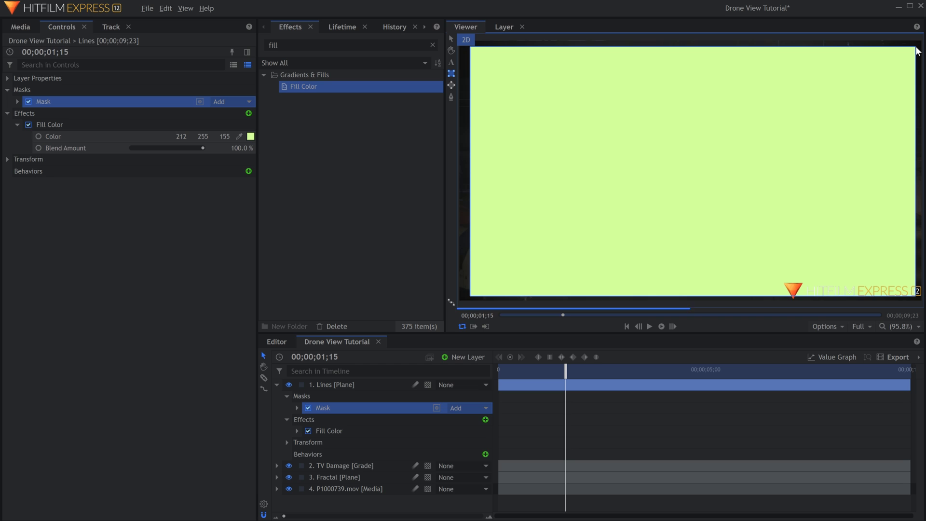
left_click(452, 40)
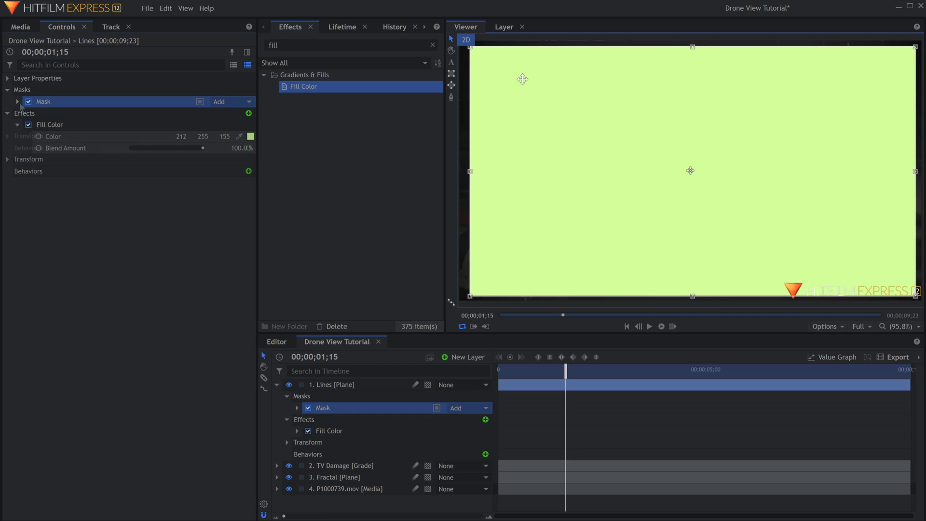
- Duplicate the frame mask and set the copy to Subtract with -5 px expansion, leaving a thin outline
right_click(77, 102)
left_click(99, 146)
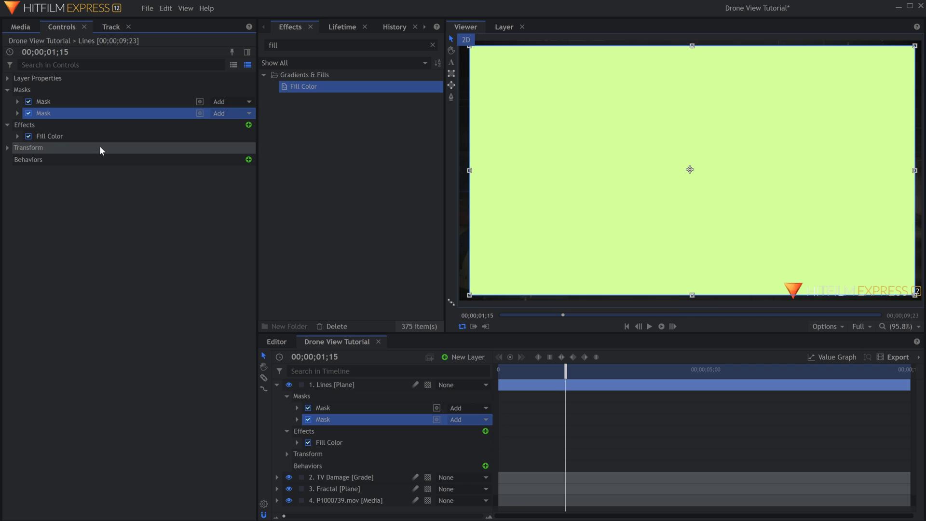
left_click(233, 113)
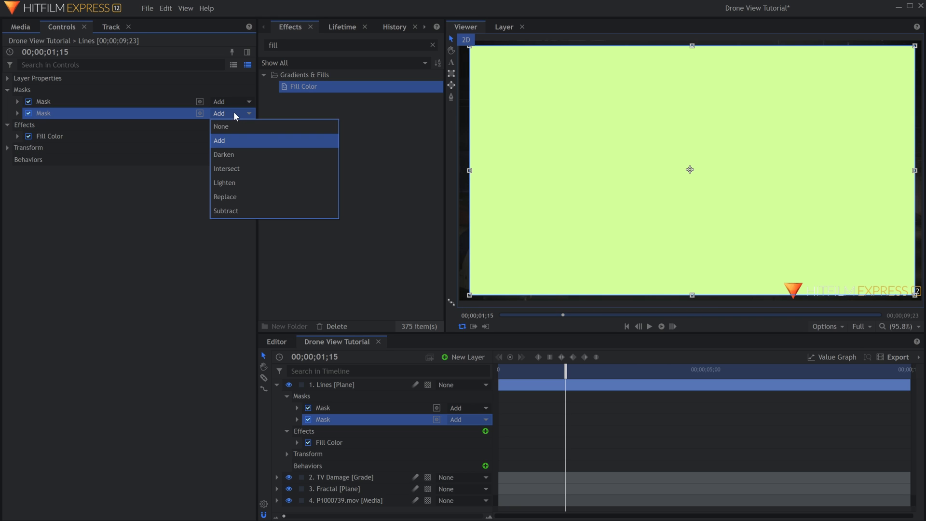
left_click(239, 211)
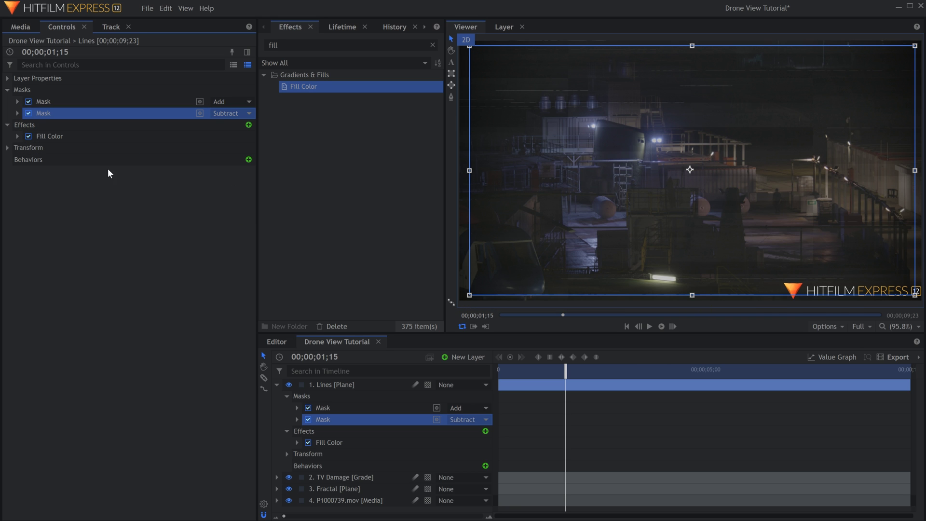
left_click(17, 112)
left_click(28, 147)
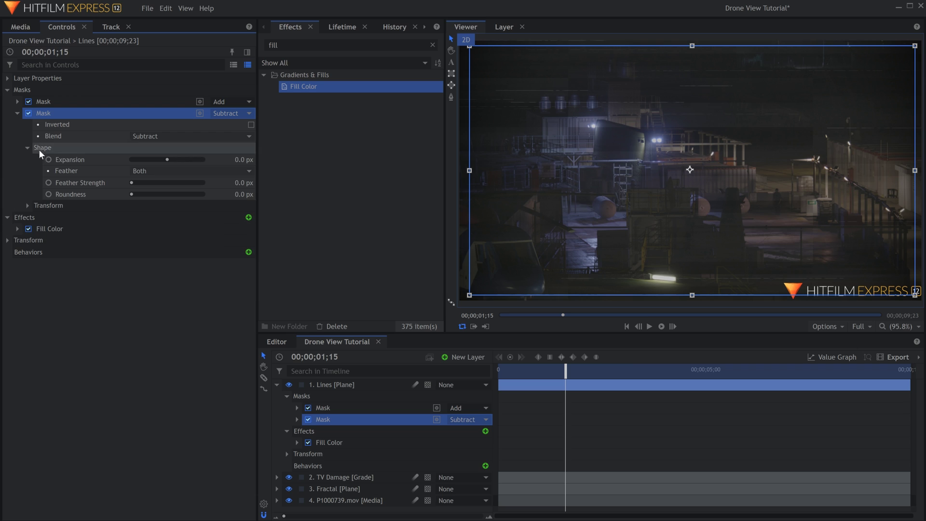
left_click(227, 160)
type("-5")
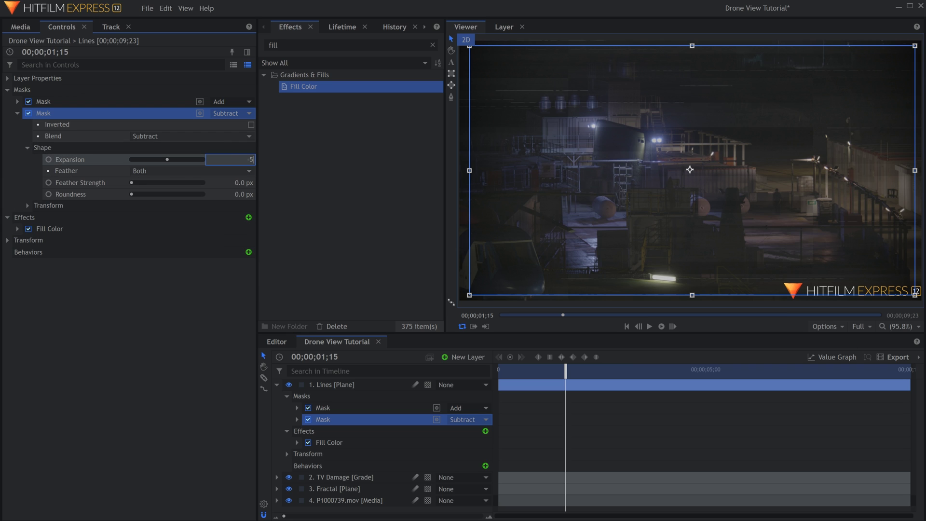
key("Return")
left_click(213, 276)
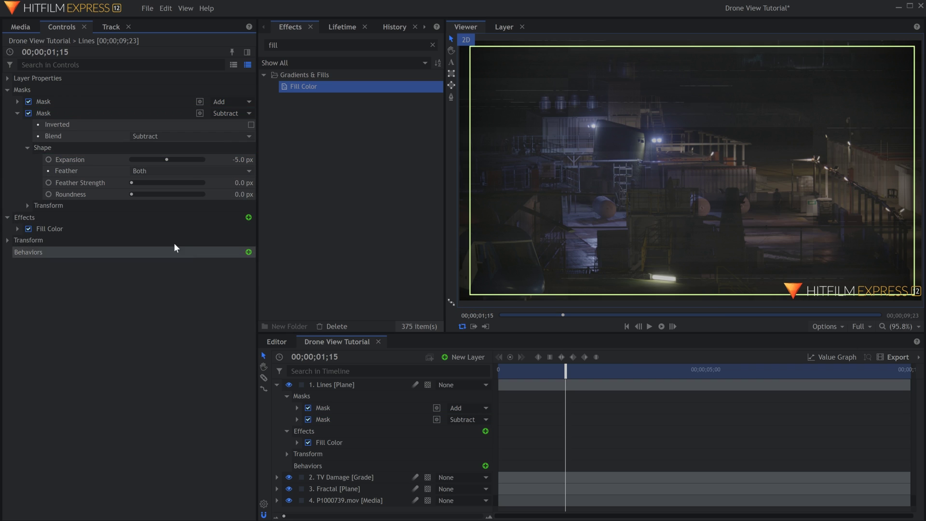
left_click(17, 113)
- Duplicate the outline mask and narrow it horizontally to leave corner brackets, then preview
right_click(80, 114)
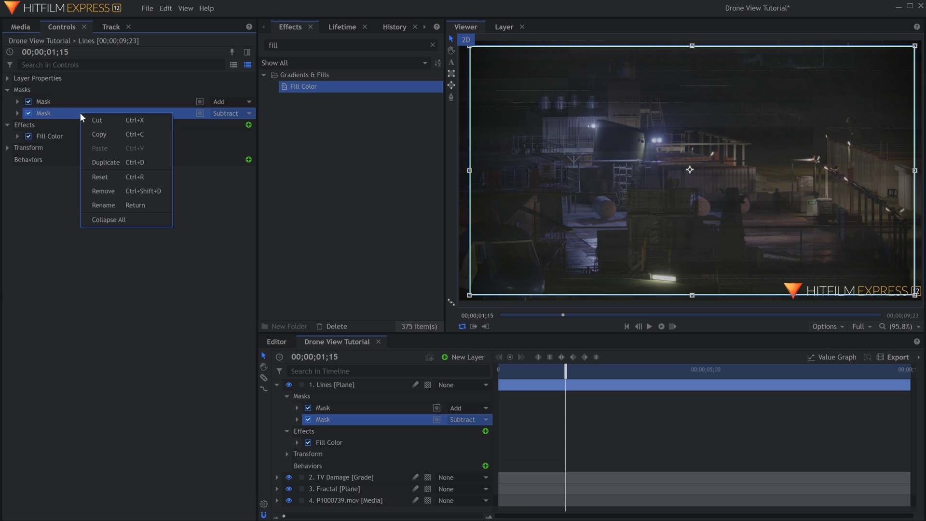
left_click(115, 162)
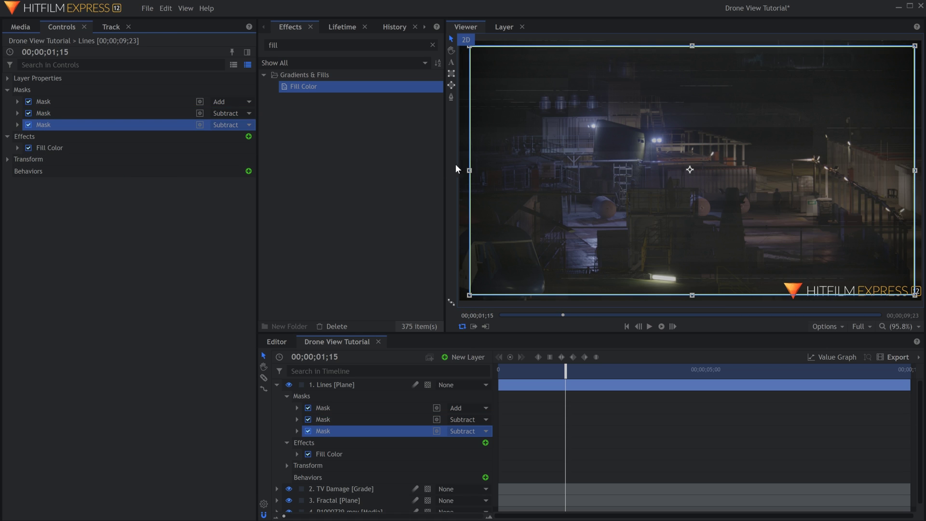
left_click_drag(472, 170, 499, 171)
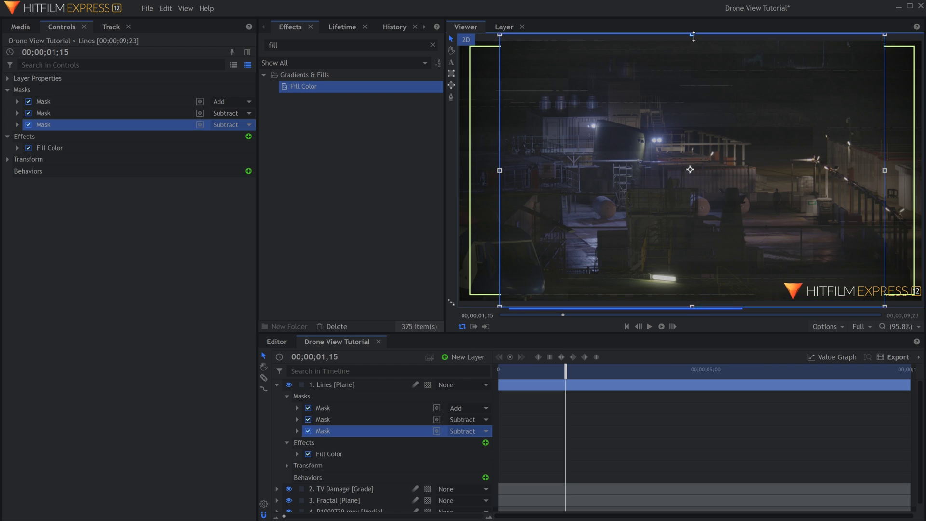
left_click(180, 262)
key("Home")
key("space")
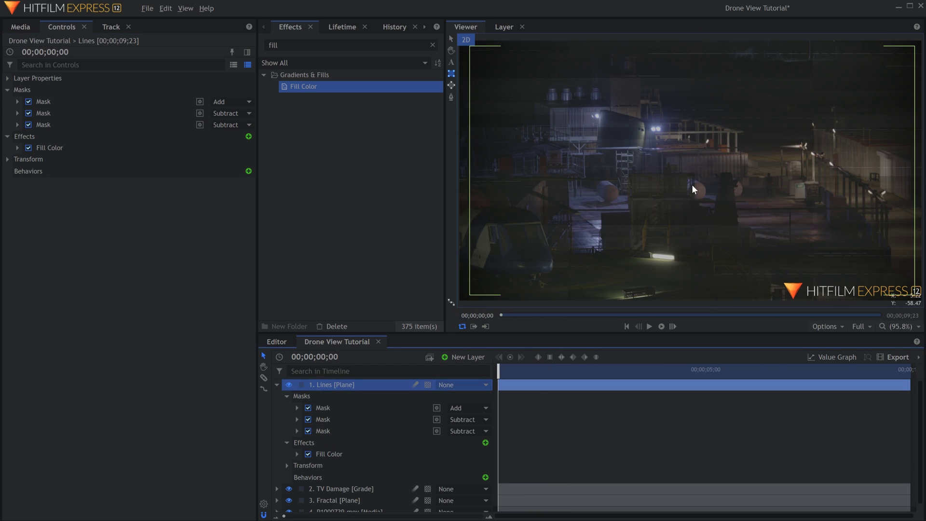
- Draw a thin vertical line mask at centre and add a copy rotated 90° to form a cross
left_click_drag(689, 179, 694, 162)
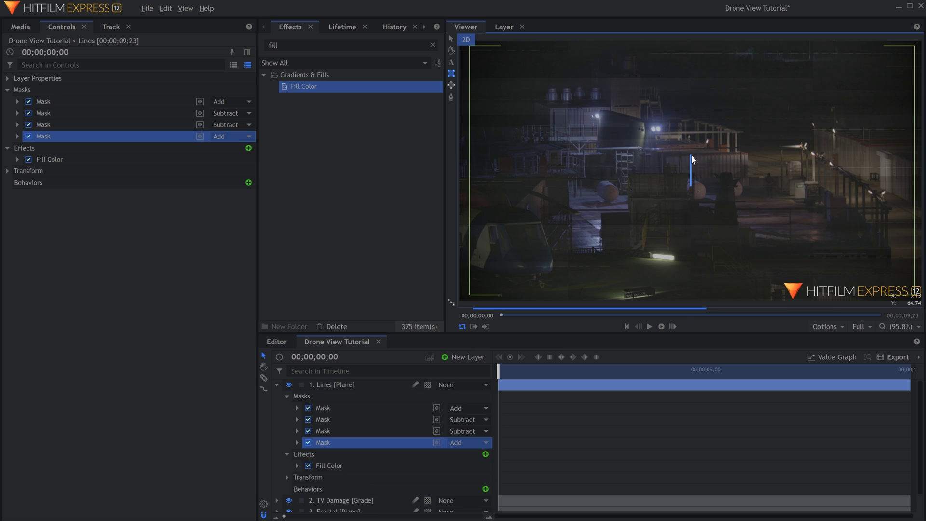
left_click(177, 227)
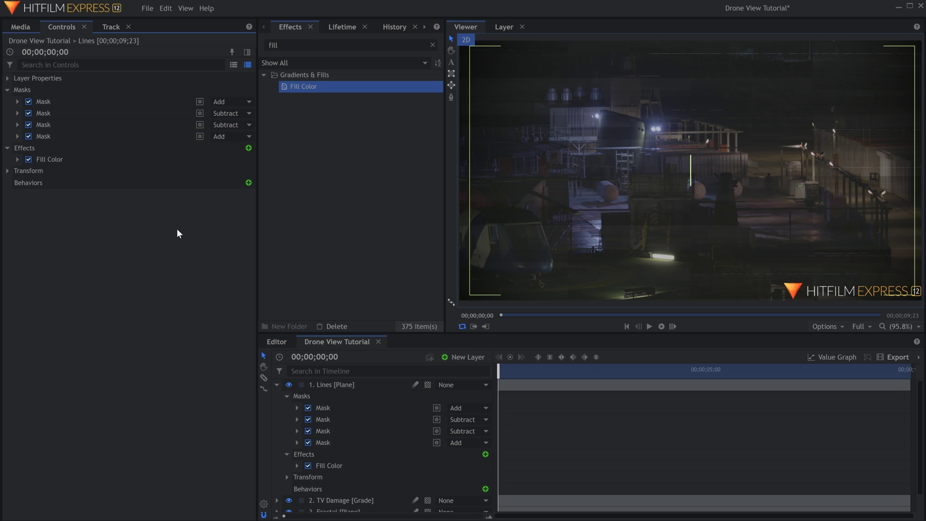
left_click(86, 140)
right_click(53, 134)
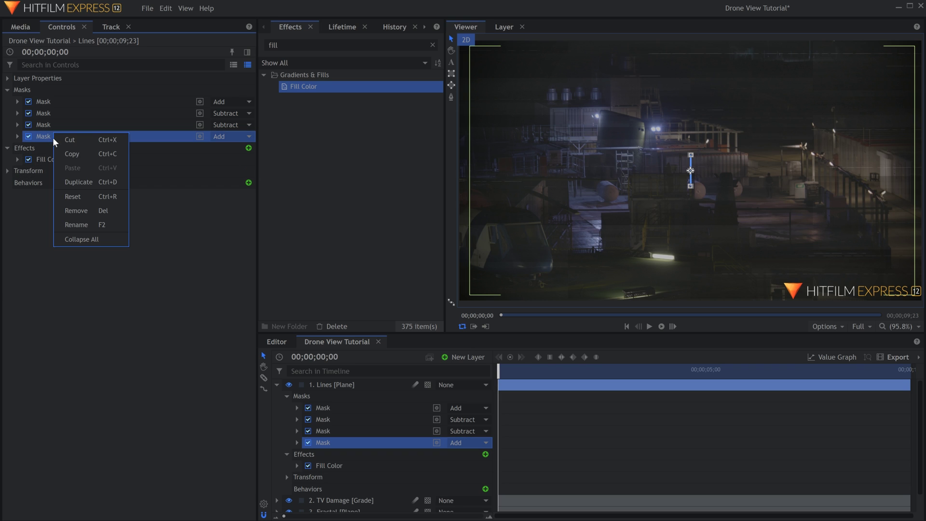
left_click(85, 181)
left_click(17, 148)
left_click(28, 194)
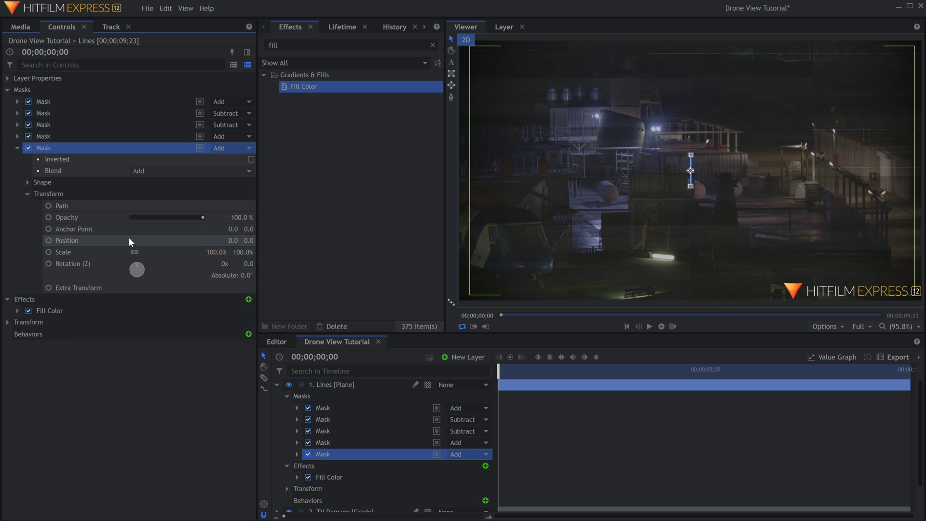
type("90")
key("Return")
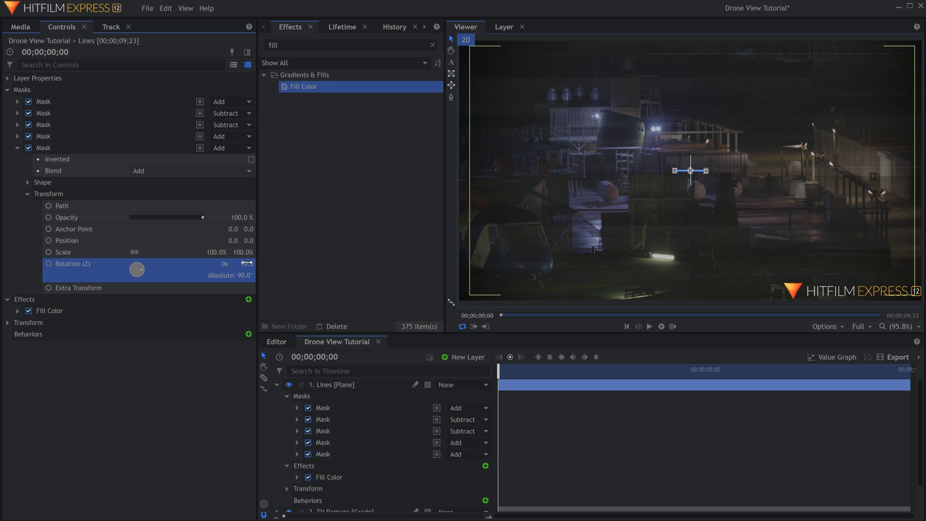
scroll(696, 204, "up", 6)
mouse_move(686, 177)
left_mouse_down()
mouse_move(668, 169)
mouse_move(726, 119)
left_mouse_up()
scroll(661, 176, "up", 1)
- Add a centre rectangle mask set to Subtract to hollow the crosshair, then preview
key("r")
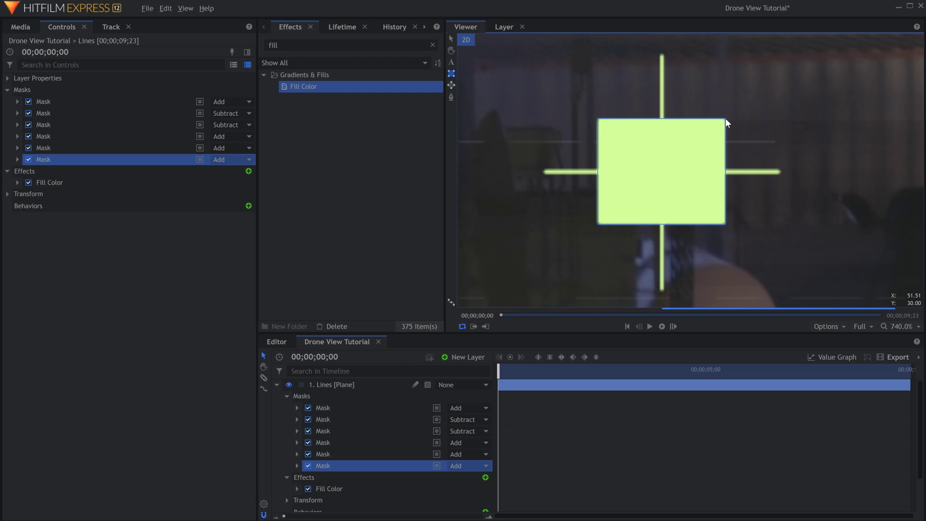
left_click(450, 38)
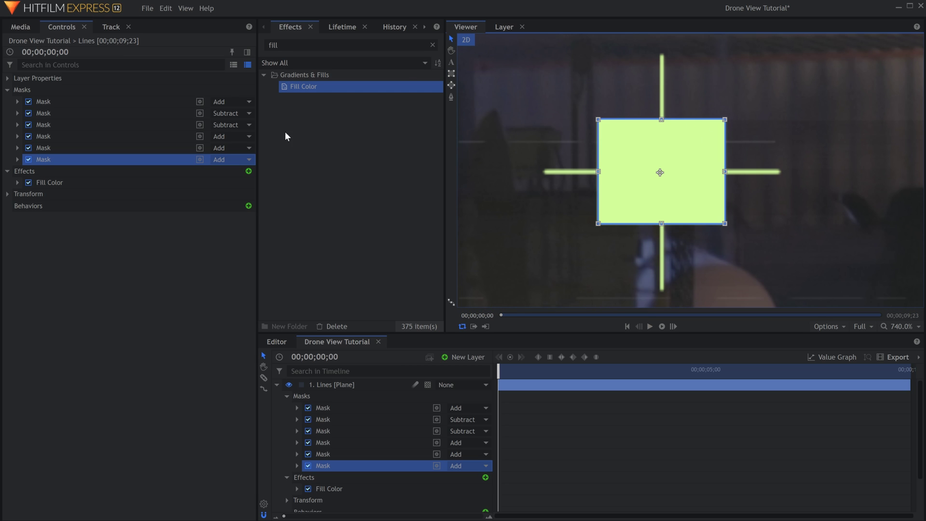
left_click(230, 158)
left_click(241, 256)
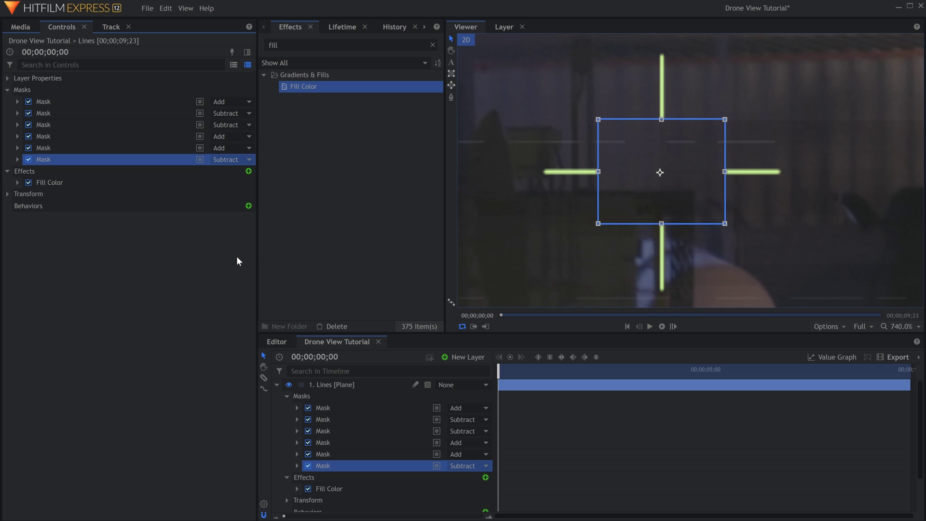
left_click(768, 414)
key("space")
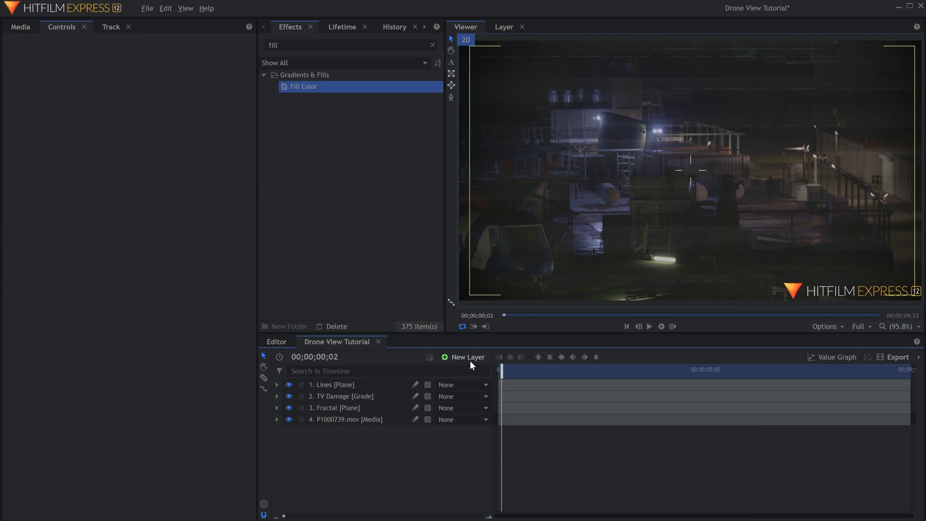
- Add a new grade layer on top, apply Curves from a 'curves' effects search, and select the Blue channel
left_click(470, 360)
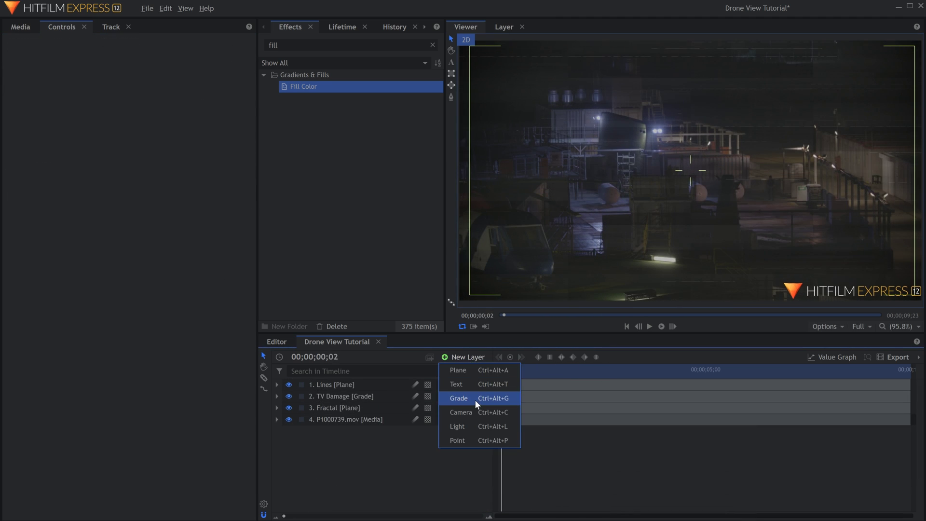
left_click(474, 399)
key("BackSpace")
key("BackSpace")
key("BackSpace")
key("BackSpace")
type("curves")
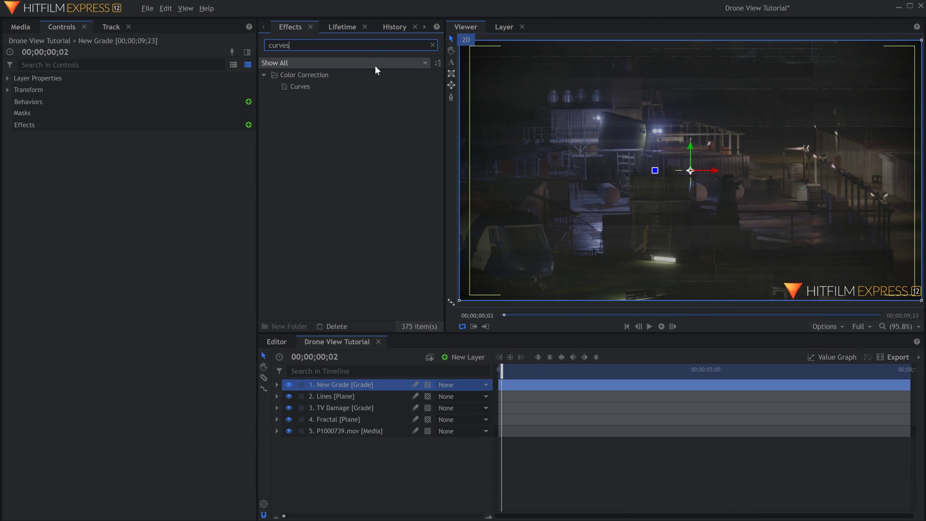
left_click_drag(375, 86, 376, 110)
left_click_drag(387, 386, 386, 384)
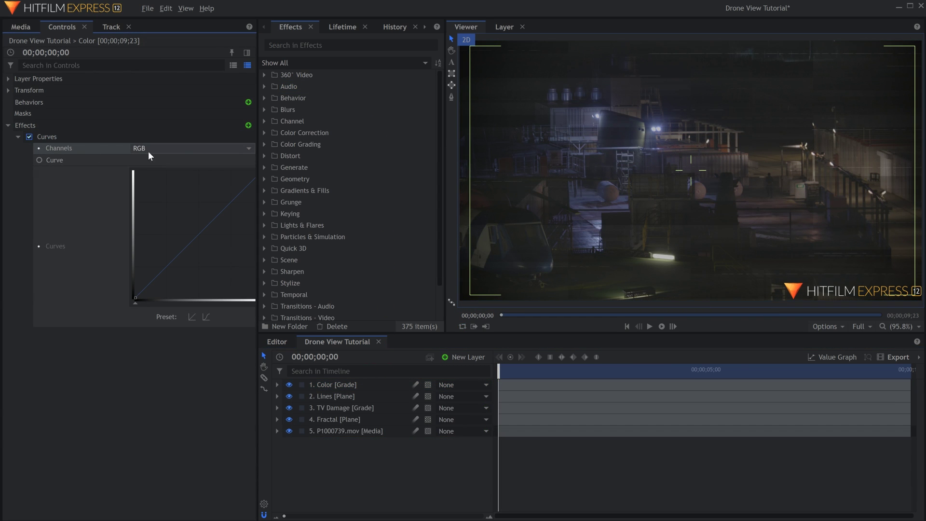
left_click(182, 150)
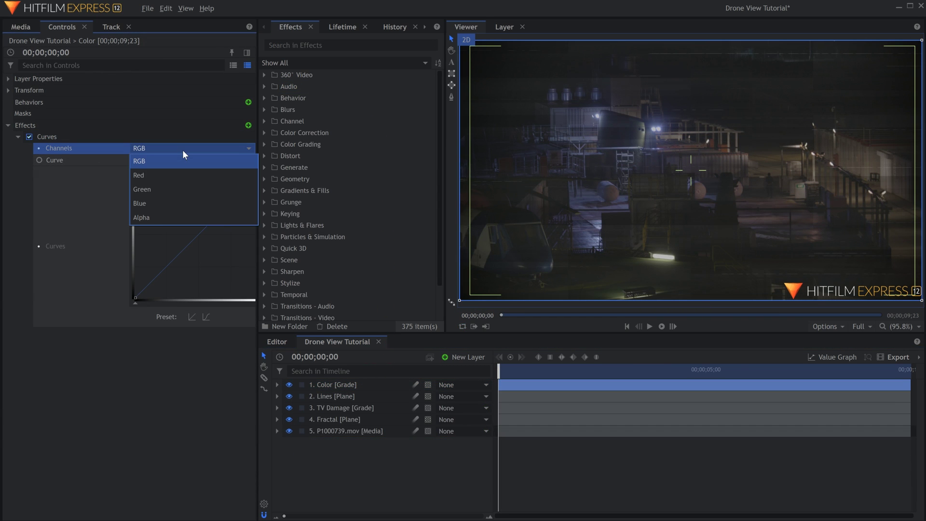
left_click(184, 200)
left_click_drag(259, 178, 289, 256)
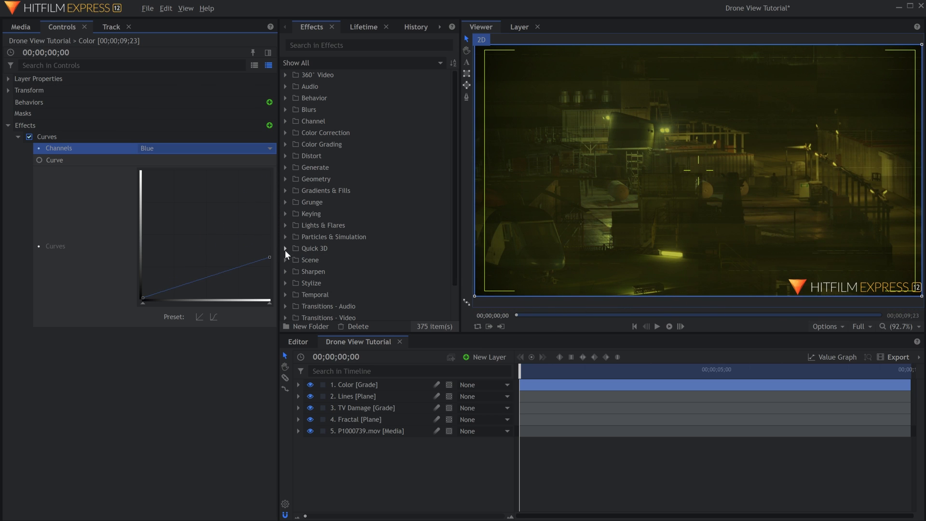
- Bend the Red channel curve down to darken the reds
left_click(188, 175)
left_click_drag(270, 303, 209, 303)
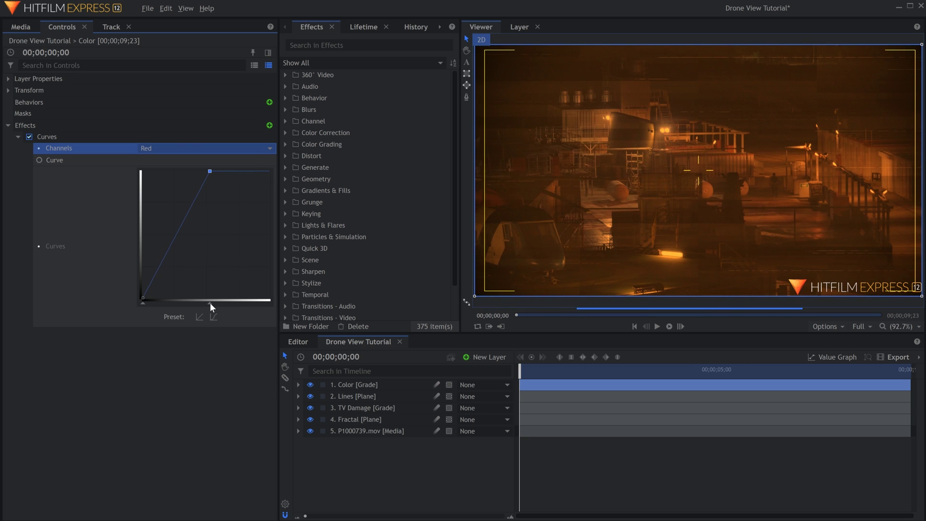
mouse_move(162, 273)
left_mouse_down()
mouse_move(184, 276)
mouse_move(178, 265)
left_mouse_up()
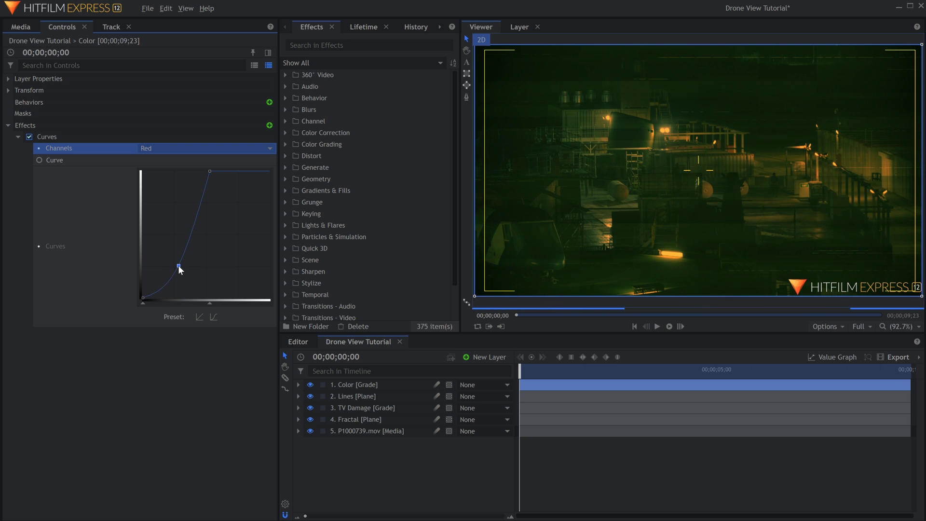
left_click_drag(209, 303, 220, 300)
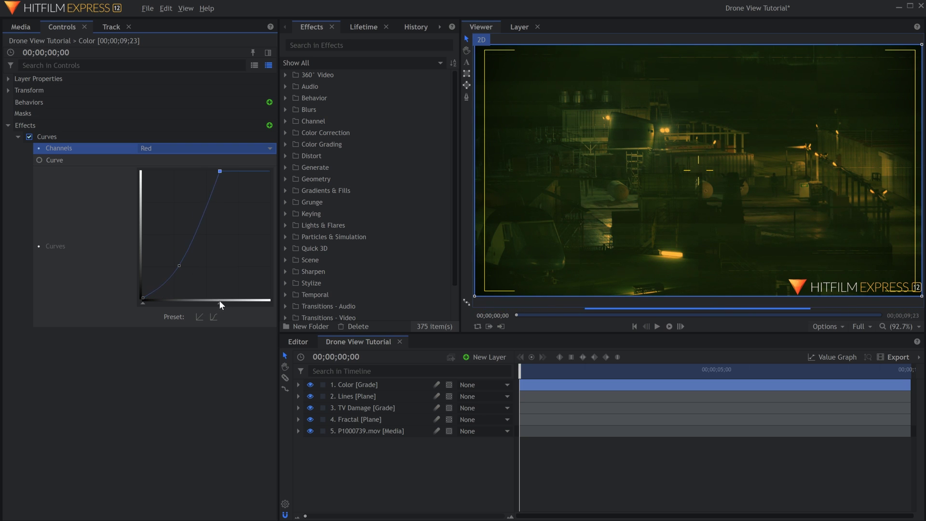
left_click_drag(180, 265, 183, 265)
left_click_drag(220, 303, 224, 304)
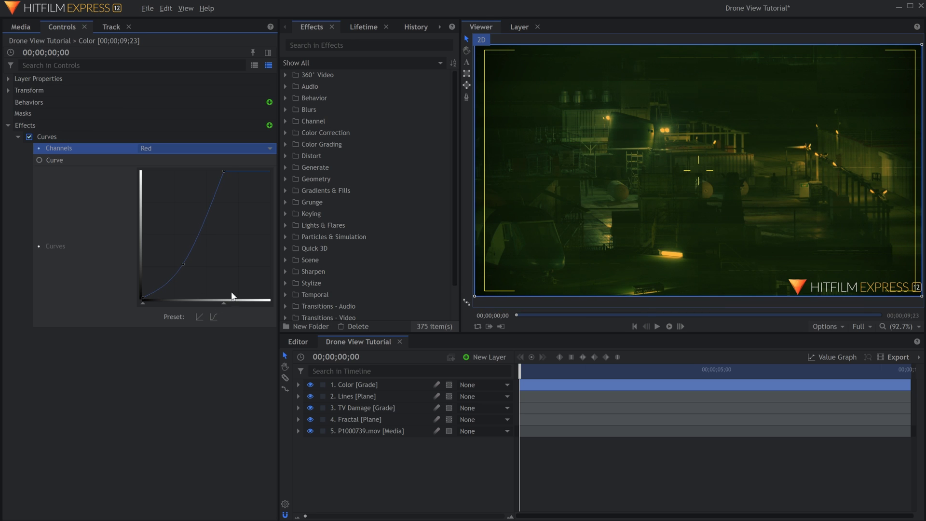
- Boost the Green channel's white point and preview the bright green look
left_click(215, 152)
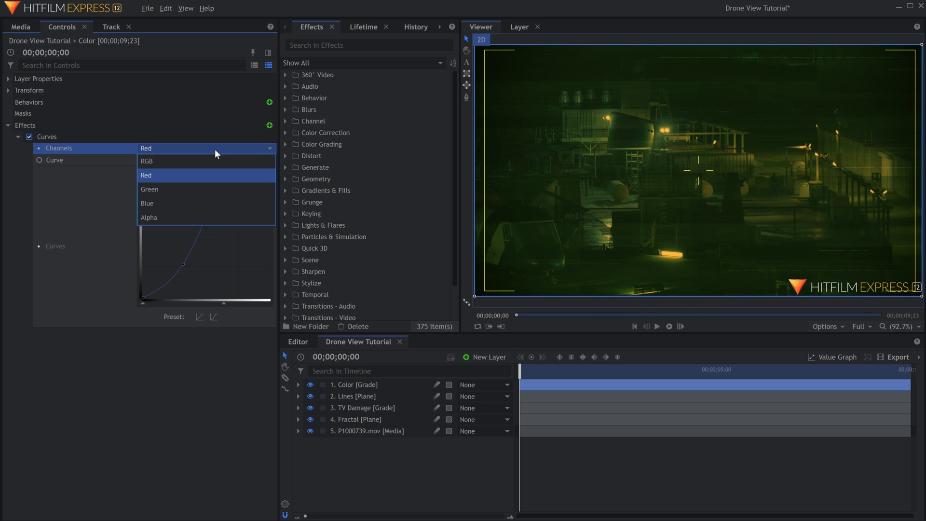
left_click(219, 187)
left_click_drag(267, 303, 200, 297)
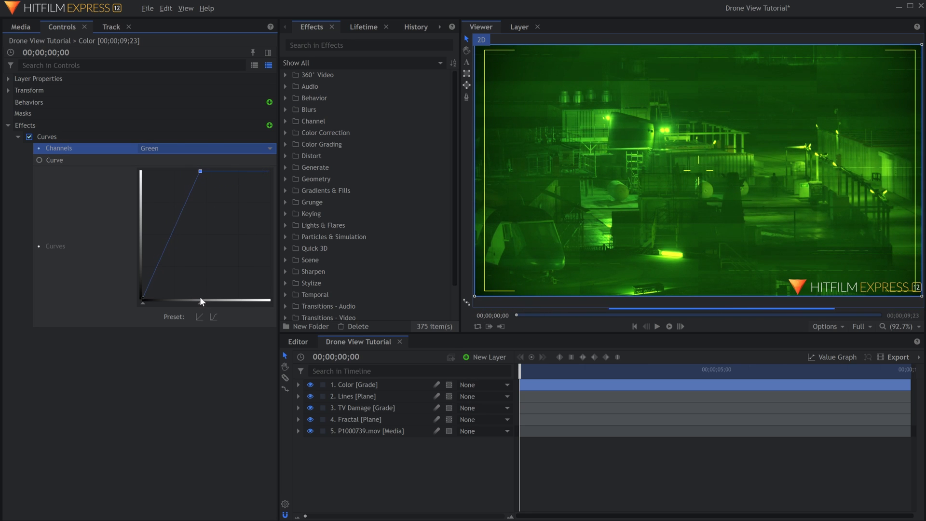
key("space")
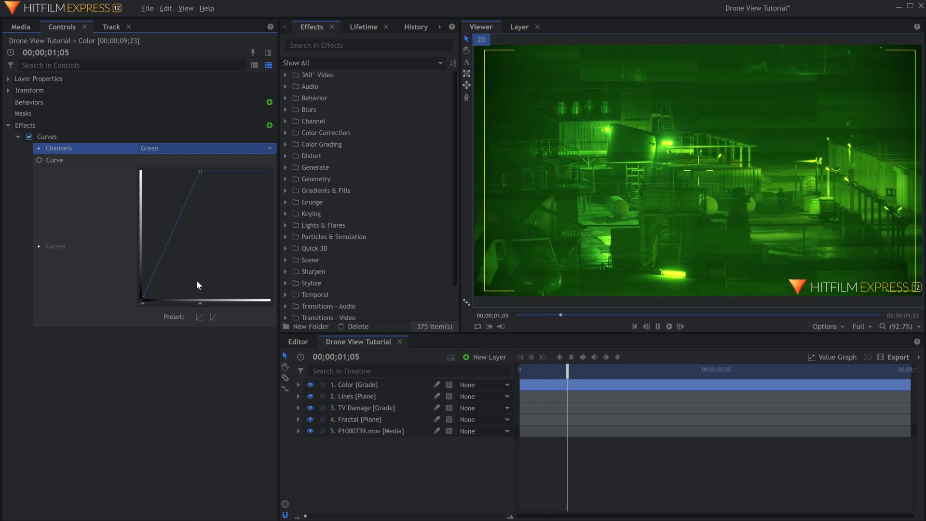
key("space")
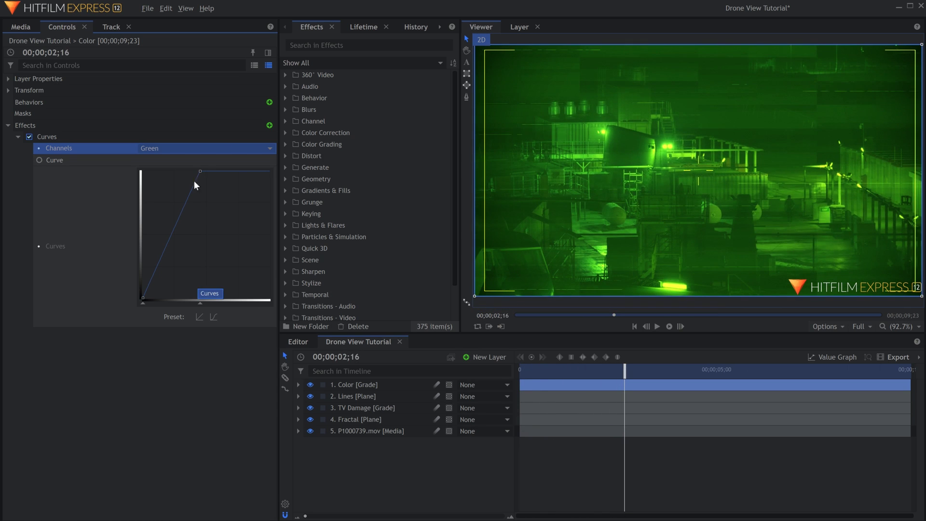
- On the RGB channel, pull a low point down and a high point up into an S-curve
left_click(183, 148)
left_click(181, 158)
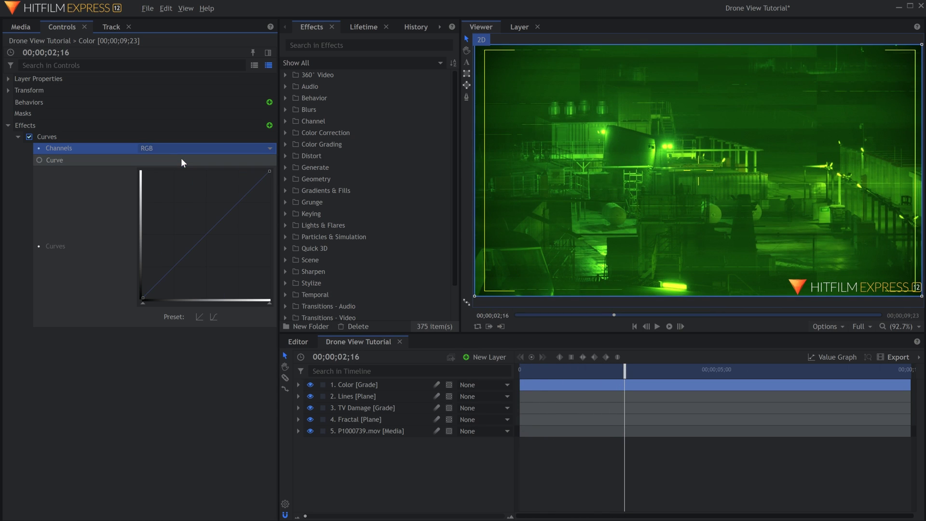
left_click_drag(169, 273, 178, 276)
left_click_drag(227, 232, 233, 210)
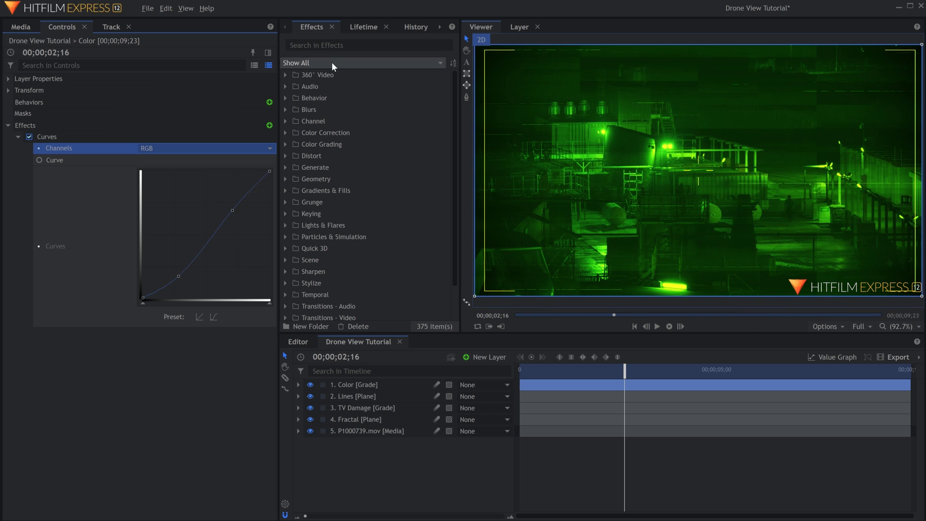
- Apply Vignette to the Color layer with Softness 1.00 and Strength 0.70, then preview
left_click(338, 44)
type("vignett")
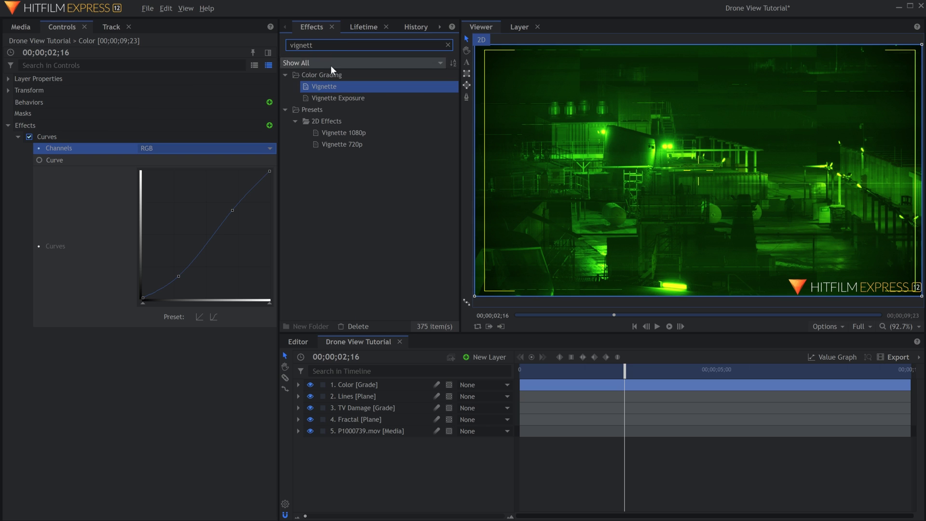
left_click_drag(338, 89, 165, 173)
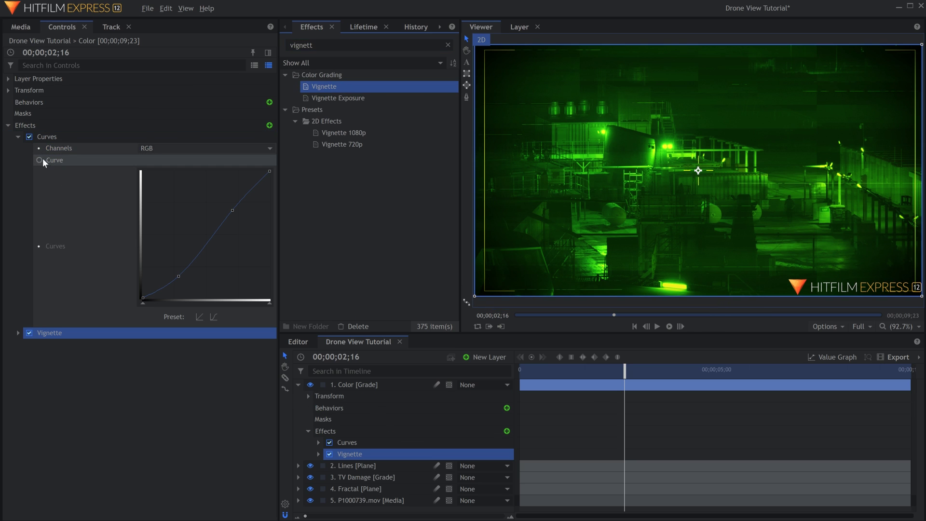
left_click(18, 137)
left_click(18, 148)
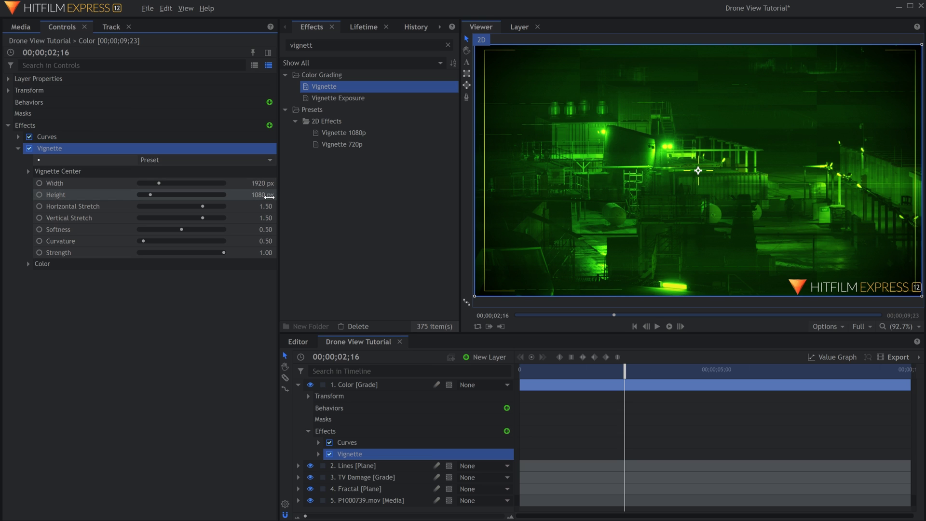
left_click_drag(192, 229, 193, 258)
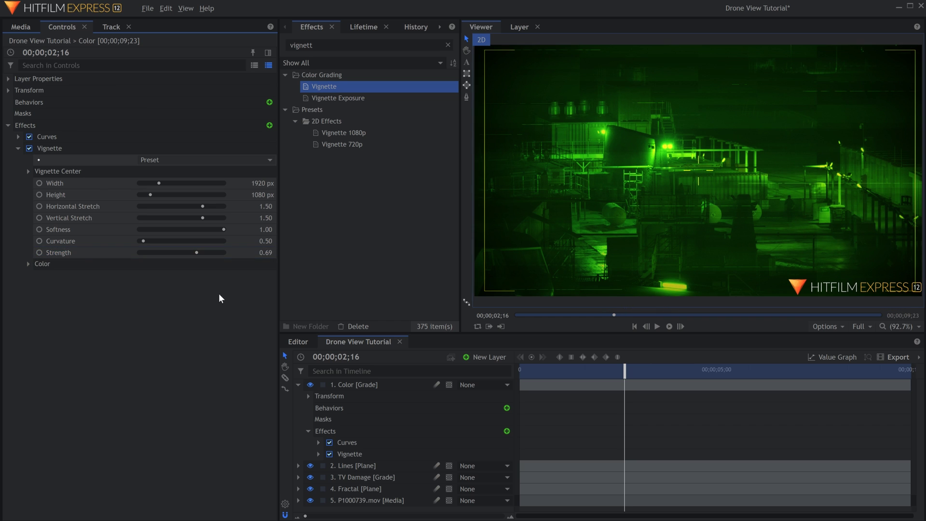
left_click(260, 253)
type("0.7")
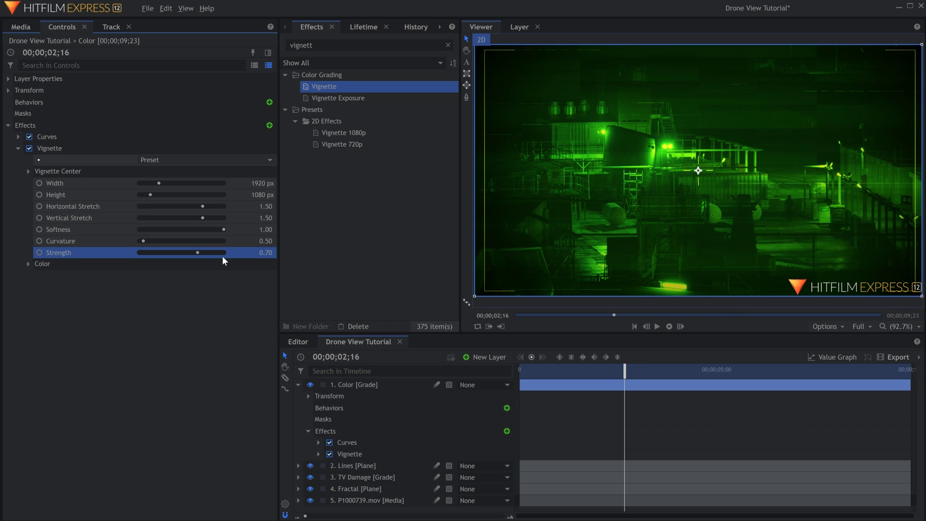
key("Return")
key("space")
key("space")
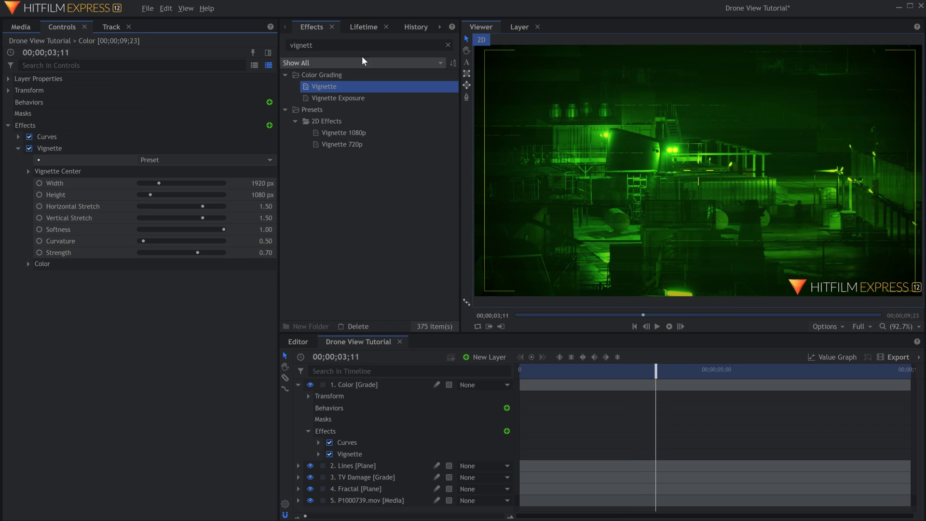
- Search for 'block' and apply Block Displacement to the Color layer
double_click(302, 45)
type("block")
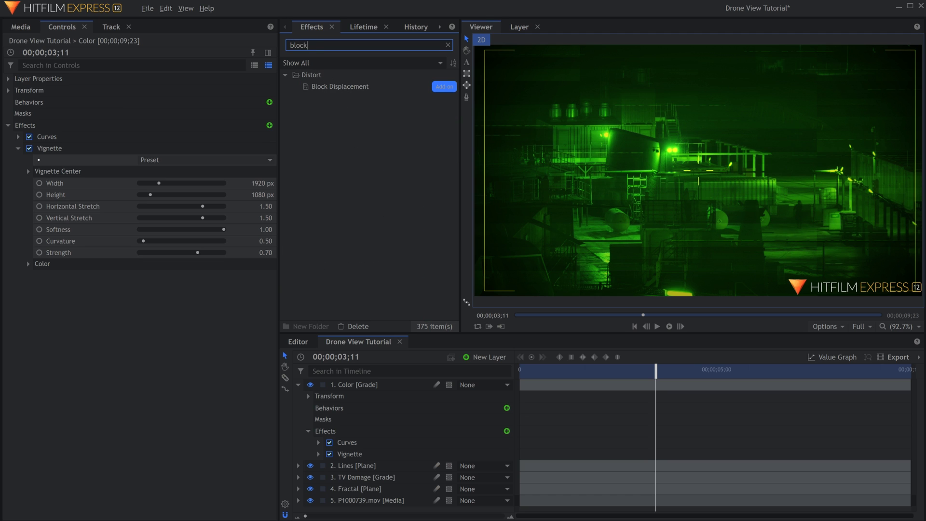
left_click_drag(364, 89, 119, 241)
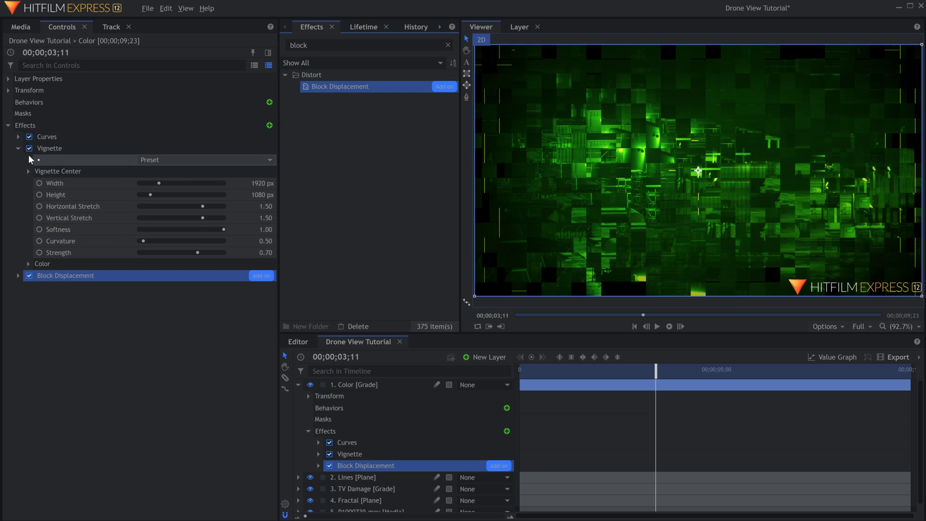
- Set Block Displacement size to 10 px with 15% displaced blocks and aspect ratio 10
left_click(18, 148)
left_click(18, 160)
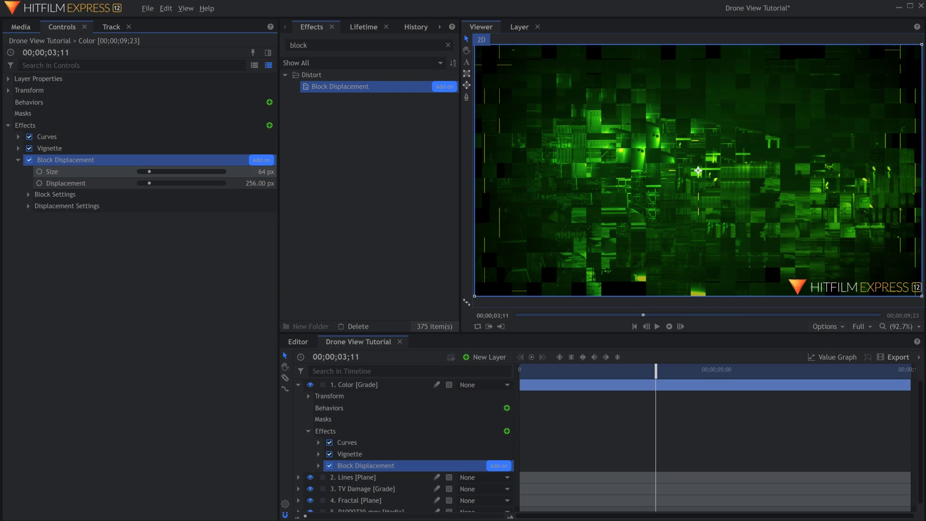
type("10")
key("Return")
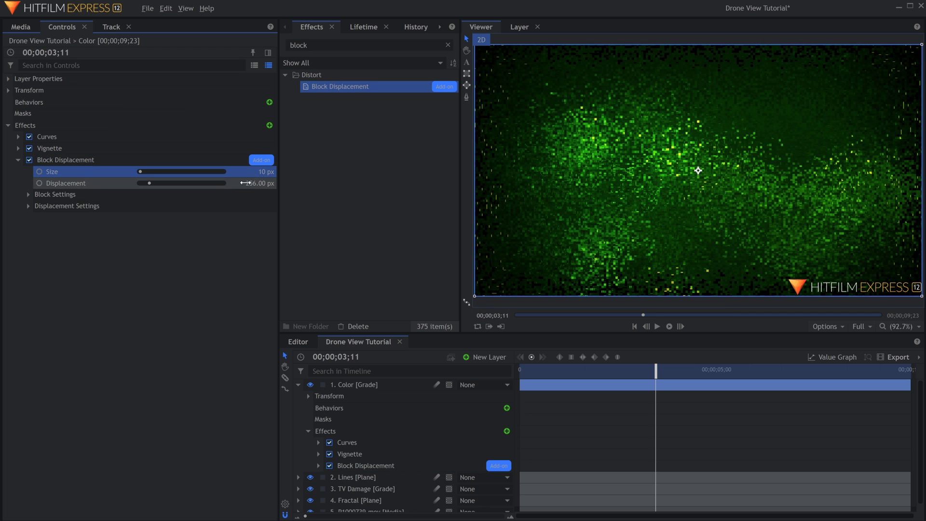
left_click(28, 194)
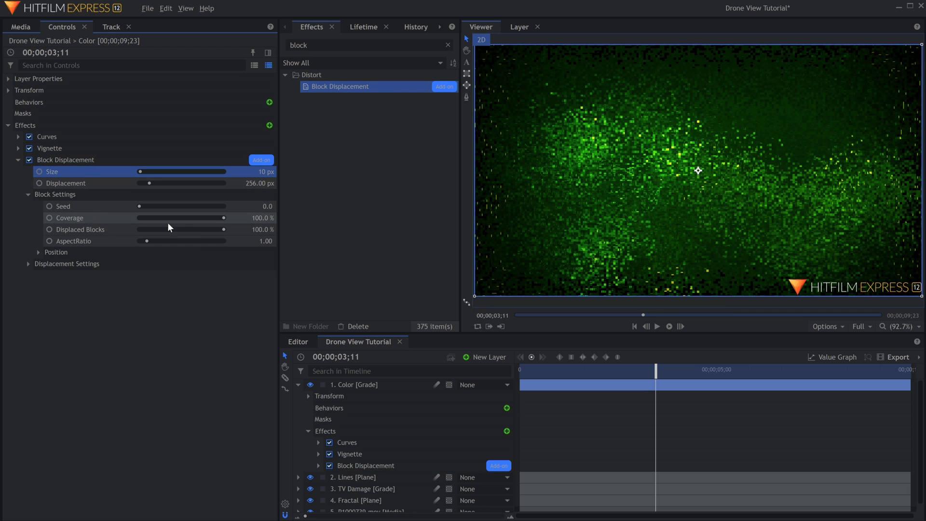
left_click_drag(223, 229, 246, 241)
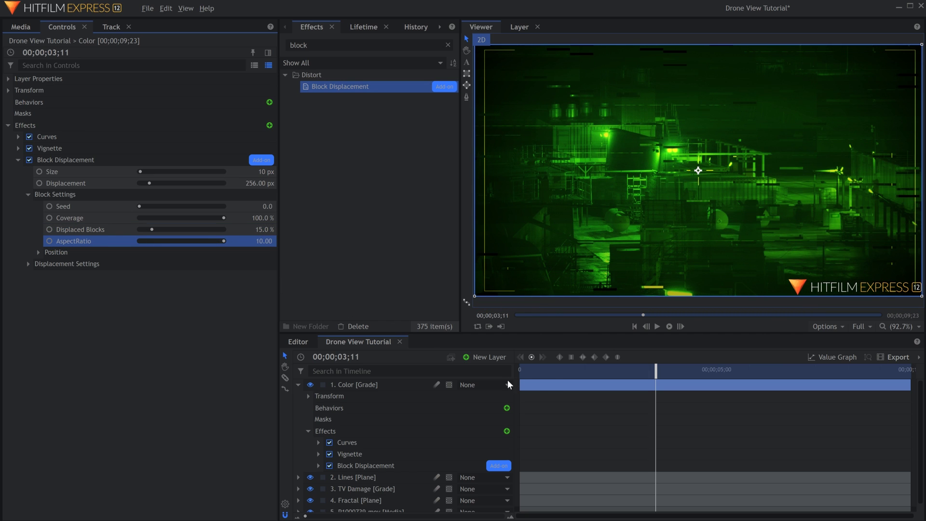
- Keyframe the Seed value at the clip start, then move the playhead to the end
key("Home")
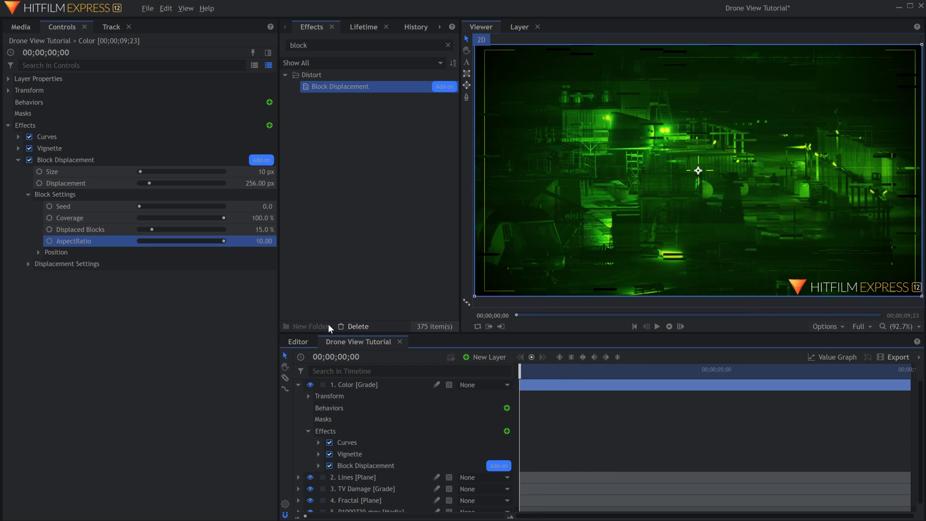
left_click(50, 207)
left_click_drag(587, 376, 911, 375)
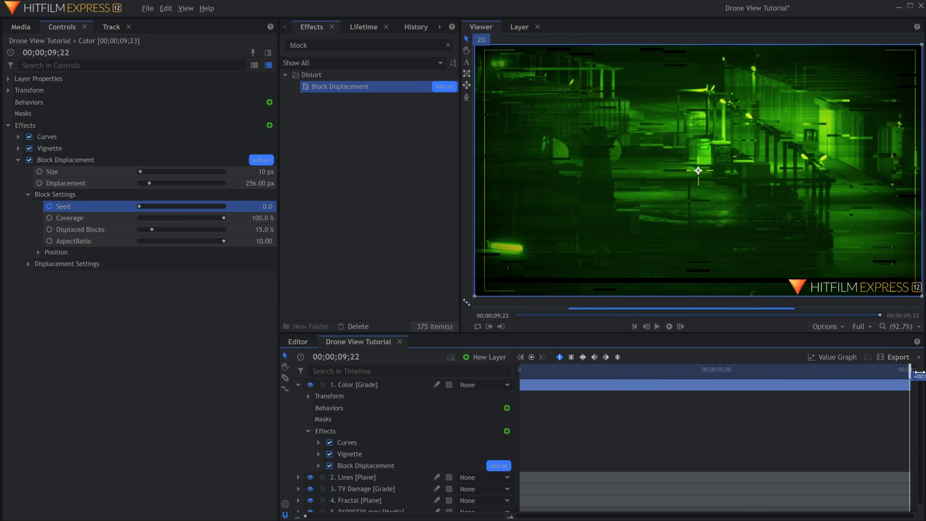